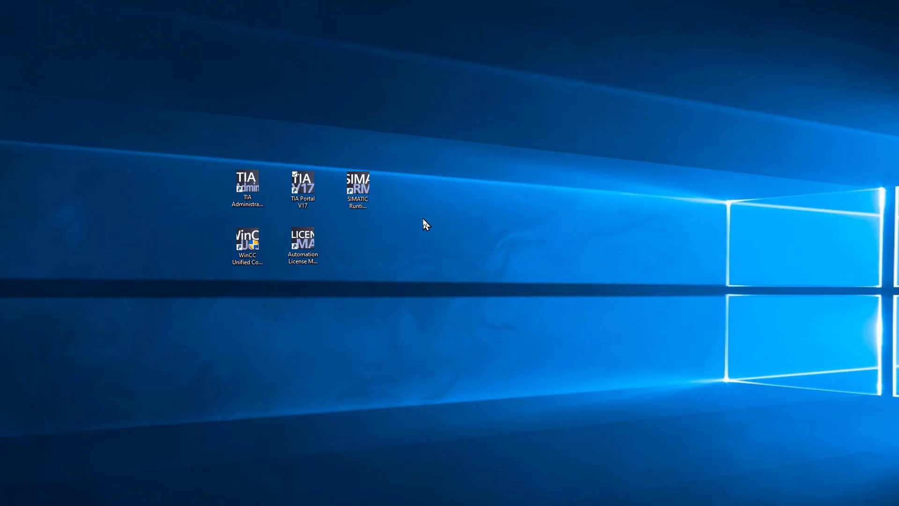
Launch TIA Administrator and log in with the Windows account.
left_click(257, 209)
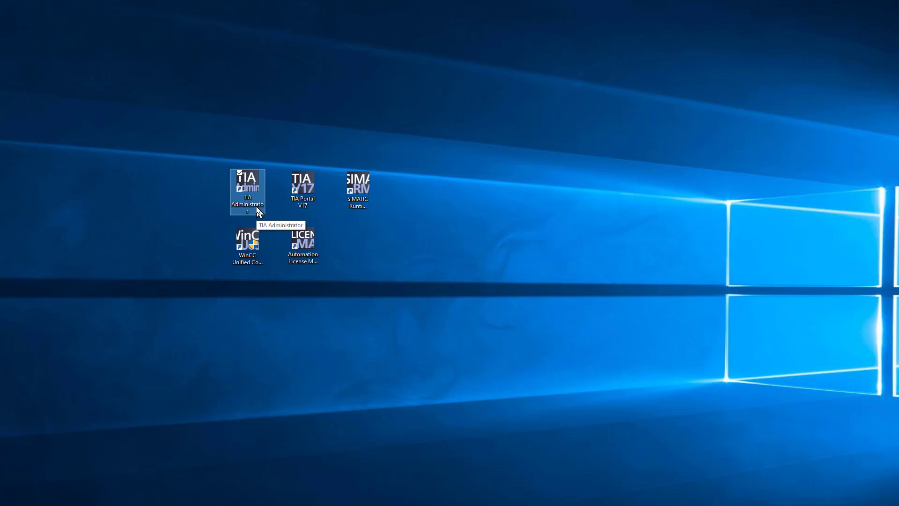
double_click(257, 209)
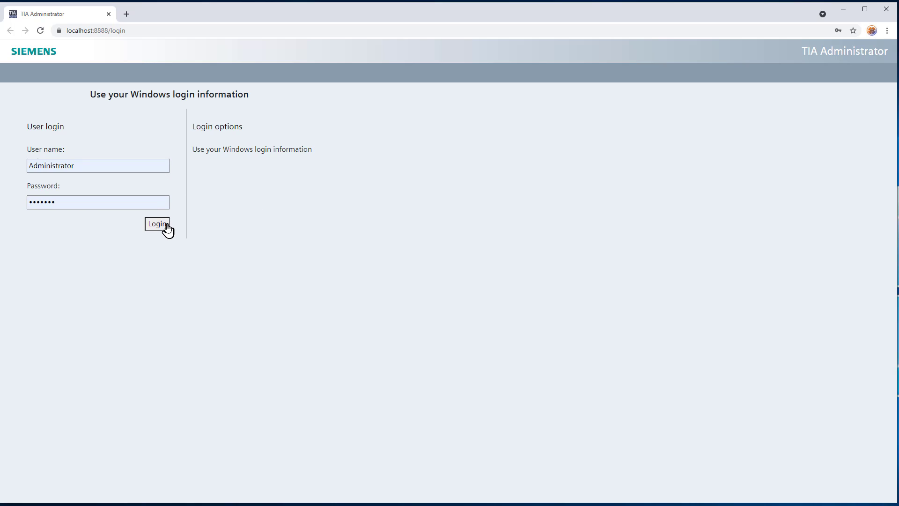
left_click(167, 226)
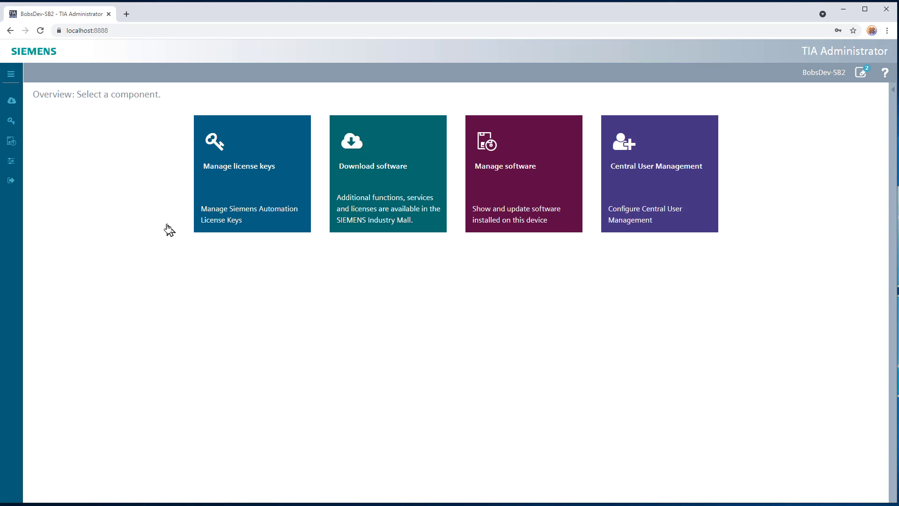
Review the installed license keys, then go to the Download software page.
left_click(240, 201)
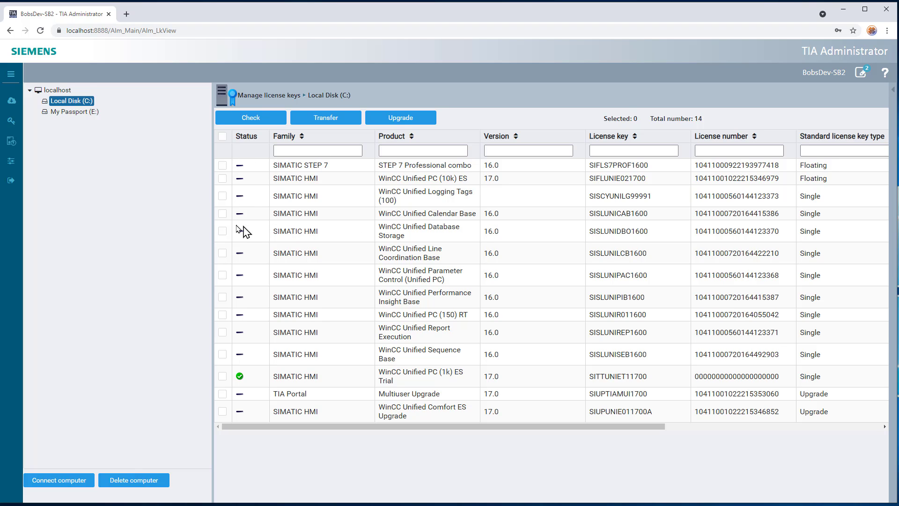
left_click(10, 30)
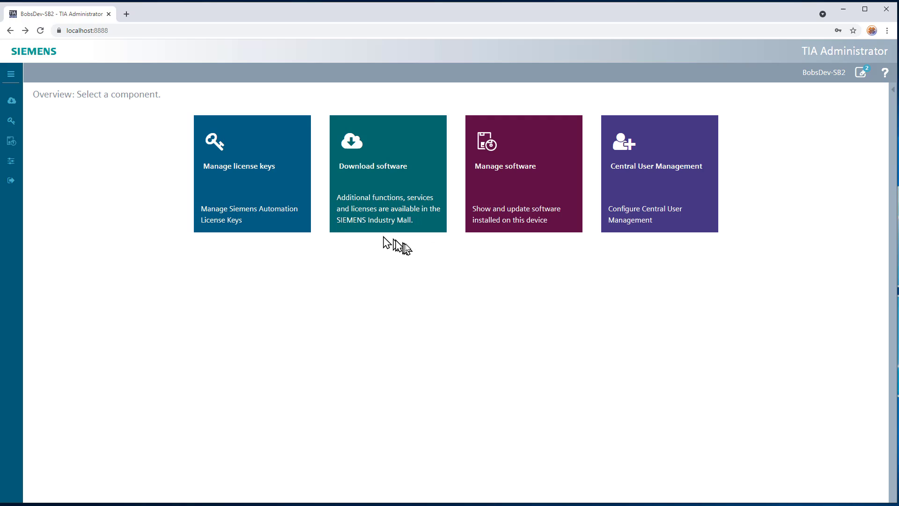
left_click(388, 219)
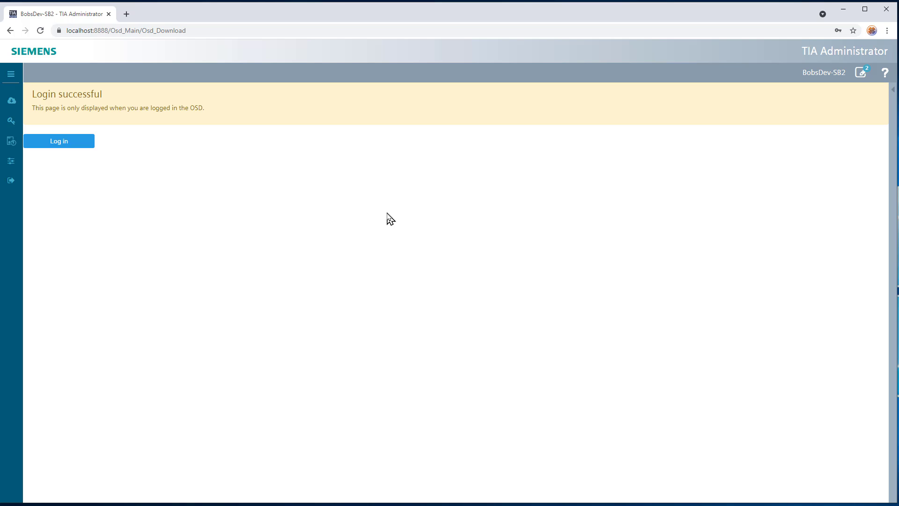
Review the software installed on this device and return to the overview.
left_click(11, 30)
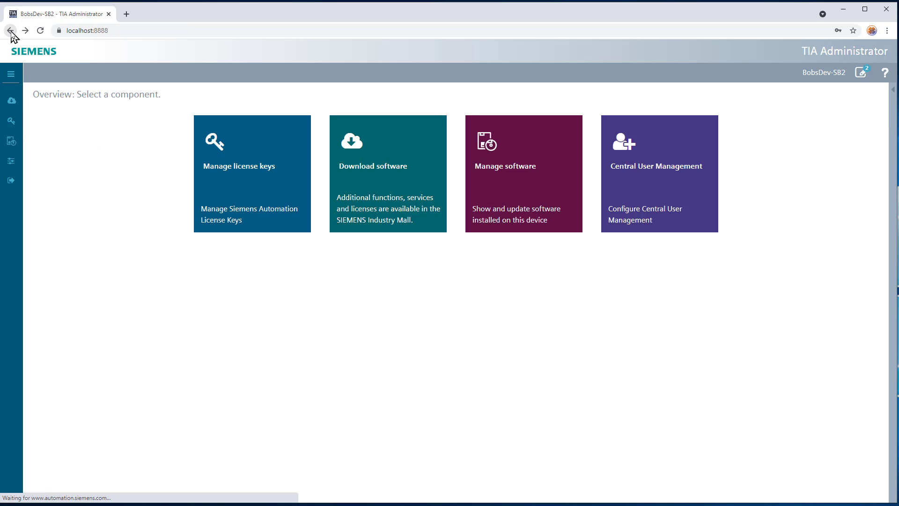
left_click(521, 228)
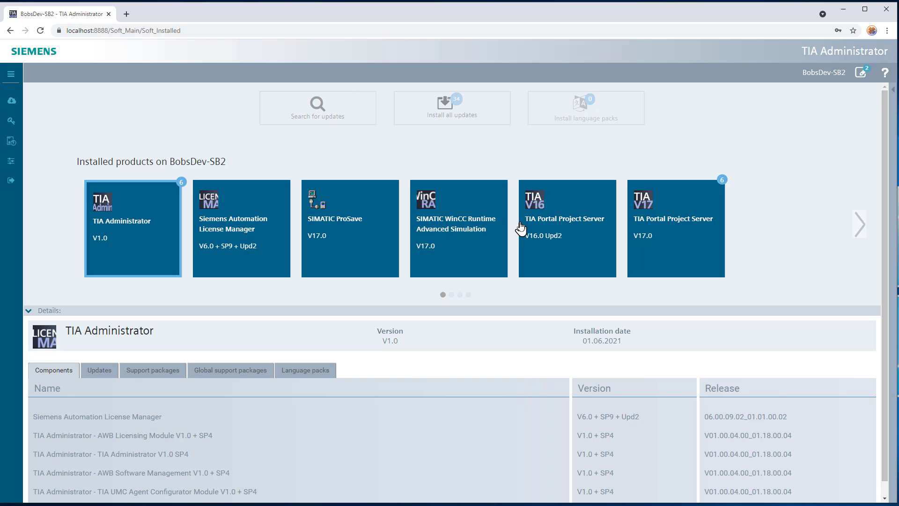
left_click(9, 31)
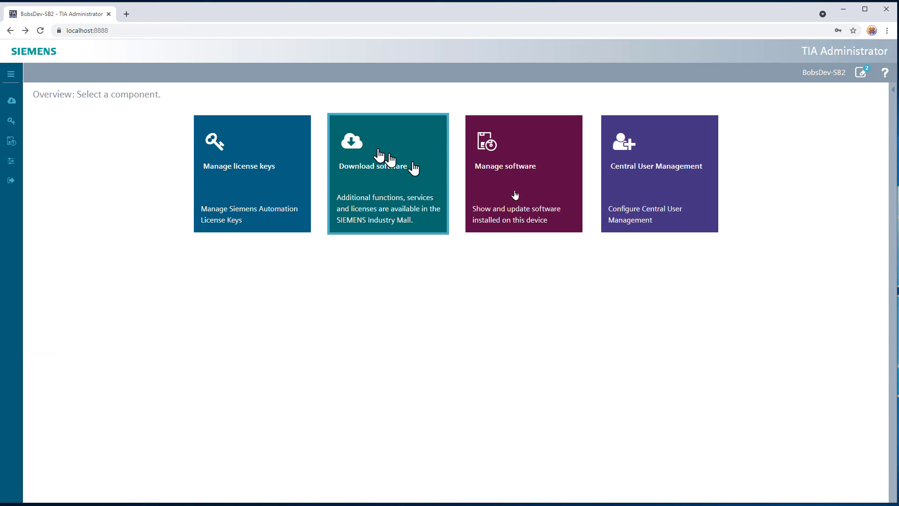
Check the Central User Management page and its UMC error, then close the browser.
left_click(662, 218)
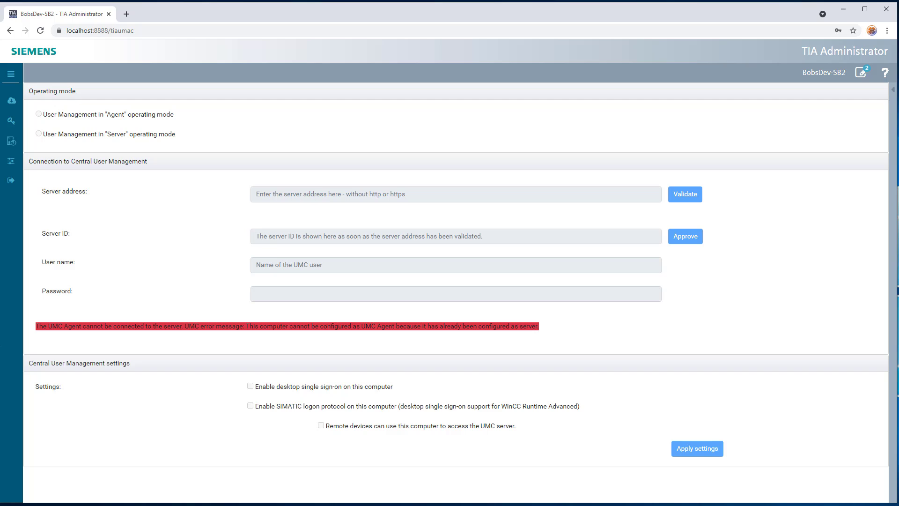
left_click_drag(35, 326, 535, 341)
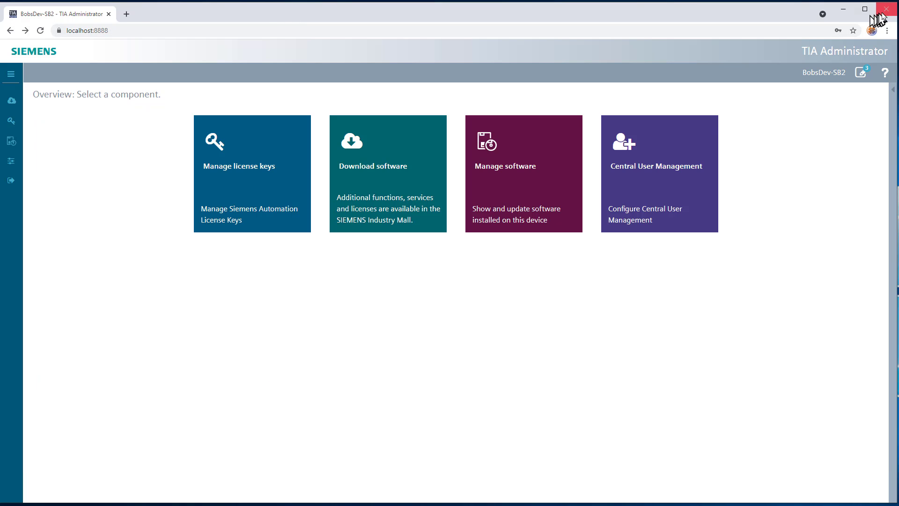
left_click(886, 9)
Launch SIMATIC Runtime Manager and tick the running Project4 in the list.
left_click(352, 213)
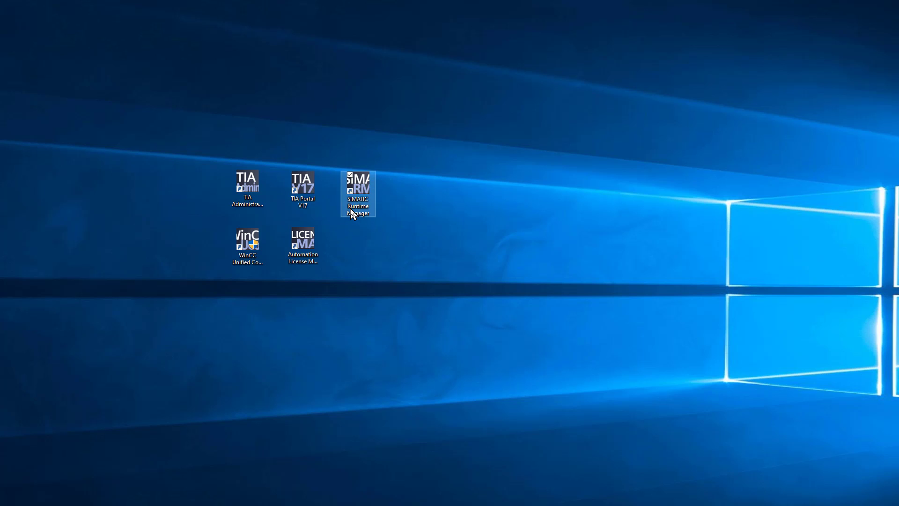
double_click(352, 213)
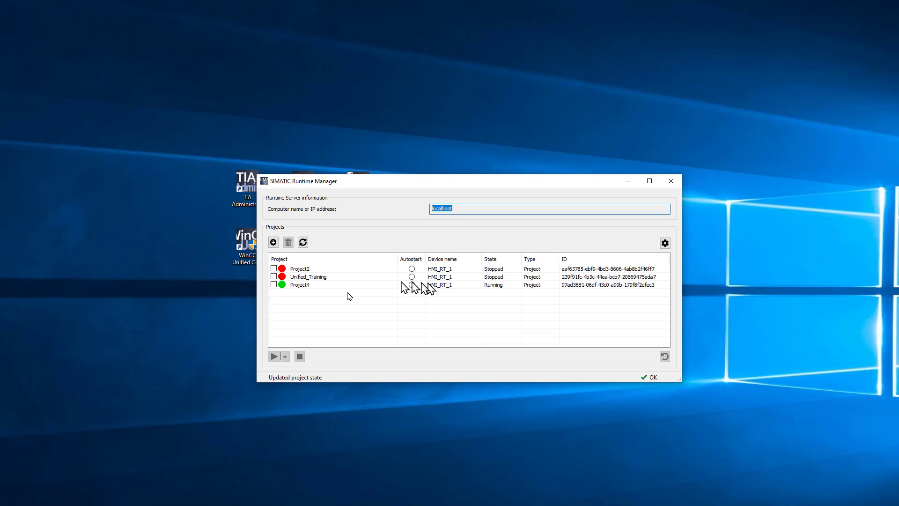
left_click(308, 286)
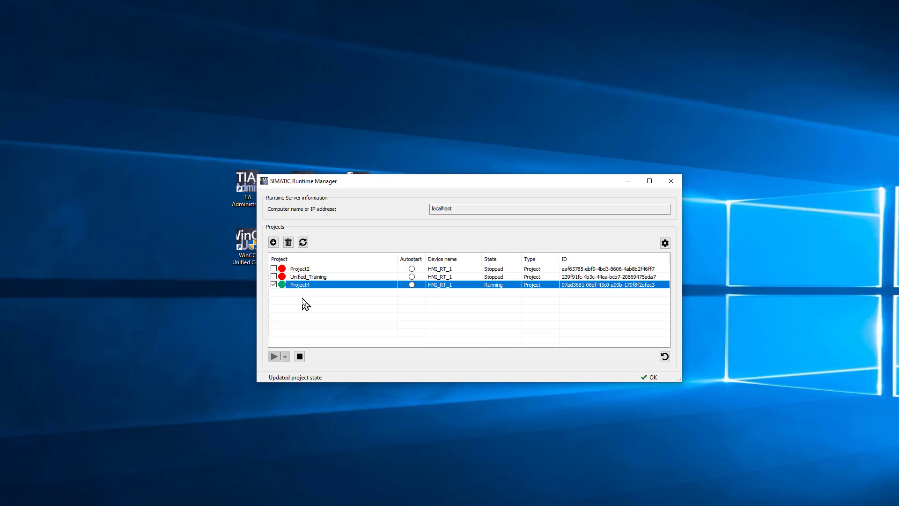
Look through the OPC UA export and Script Debugger settings, then exit unchanged.
left_click(665, 242)
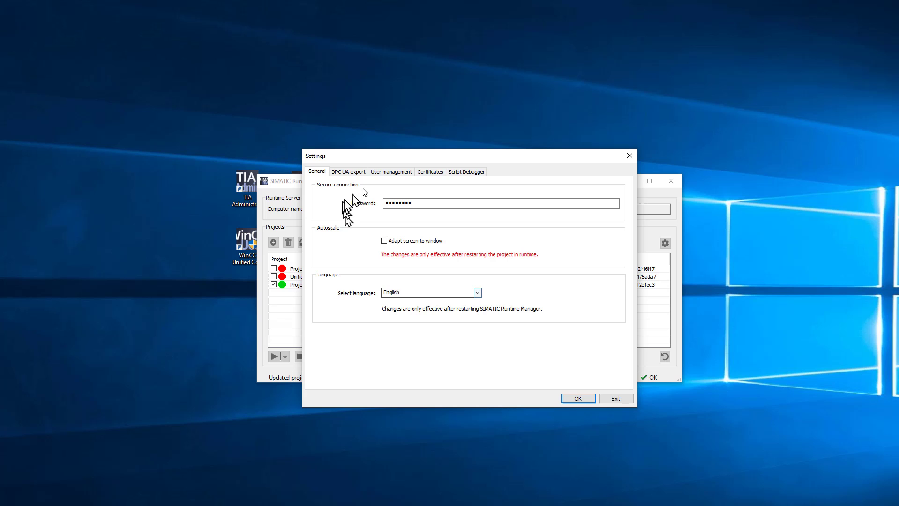
left_click(356, 174)
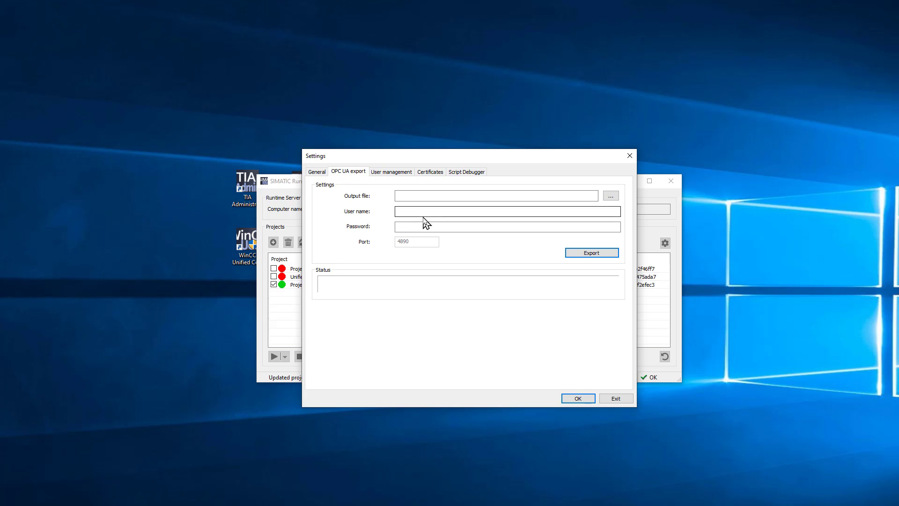
left_click(466, 171)
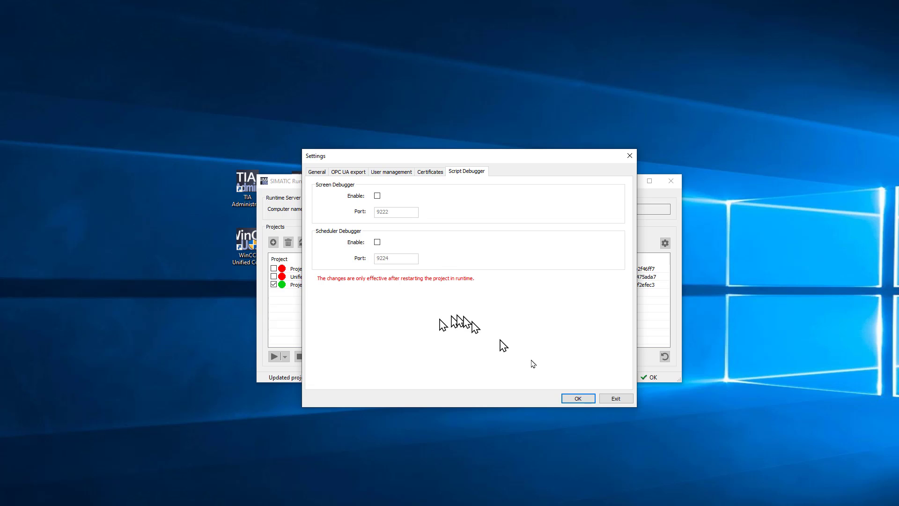
left_click(578, 398)
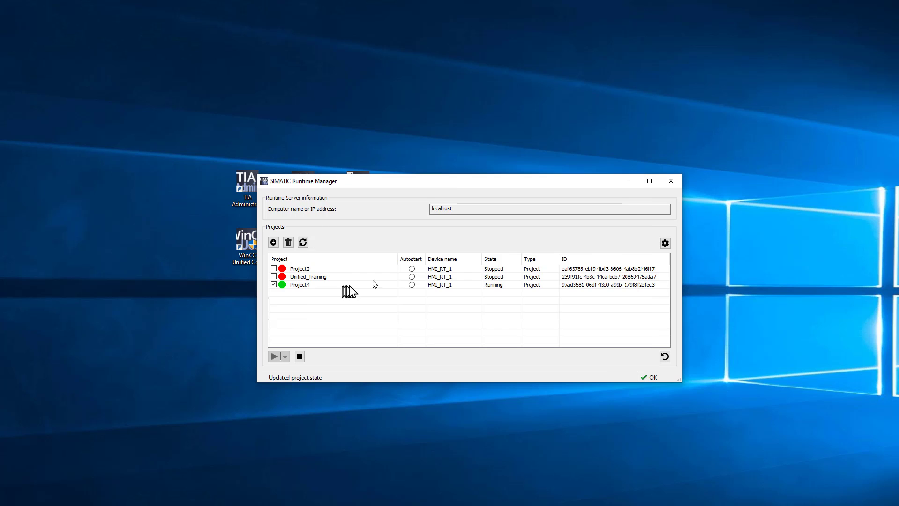
Close Runtime Manager, launch WinCC Unified Configuration, and pass the Certificate page.
left_click(676, 188)
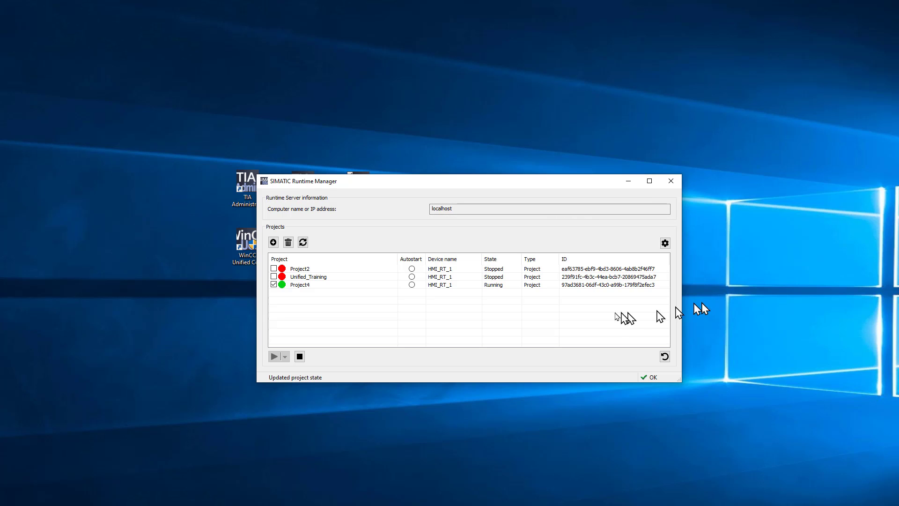
double_click(249, 262)
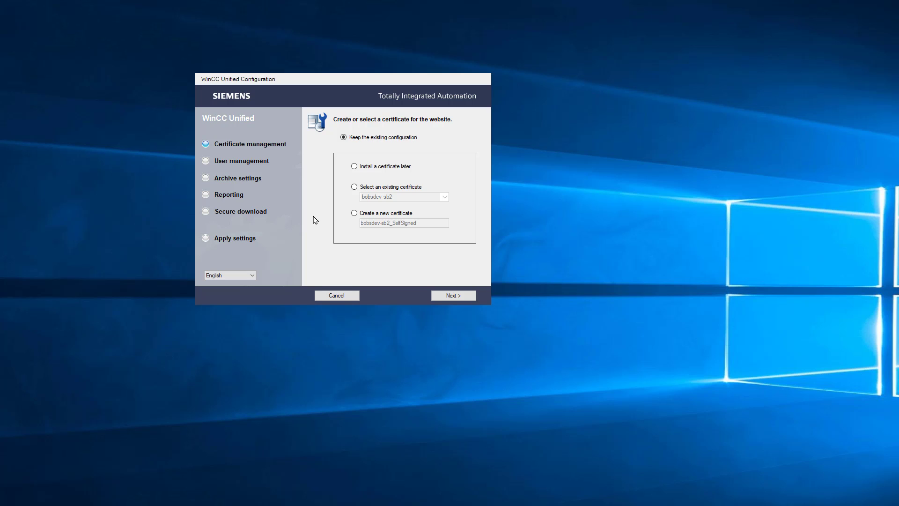
left_click(455, 296)
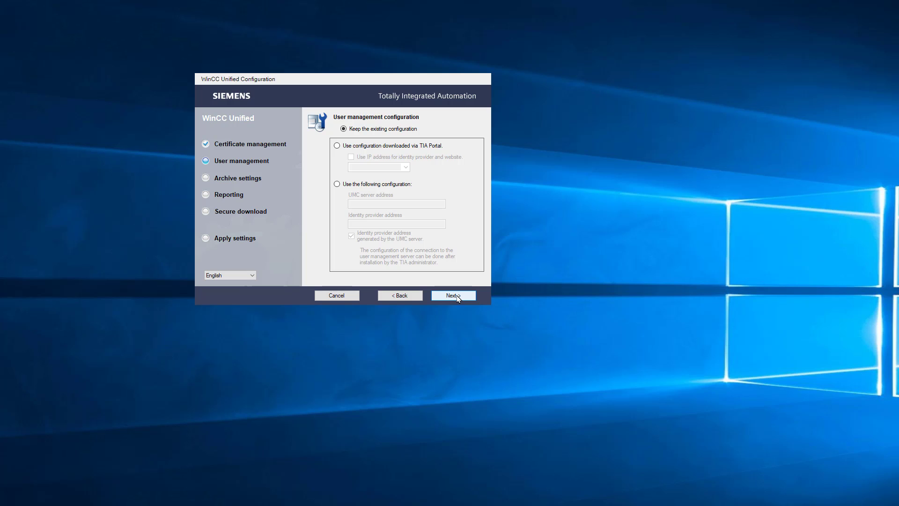
Keep the existing user management, archive and reporting settings, advancing to Secure download.
left_click(458, 298)
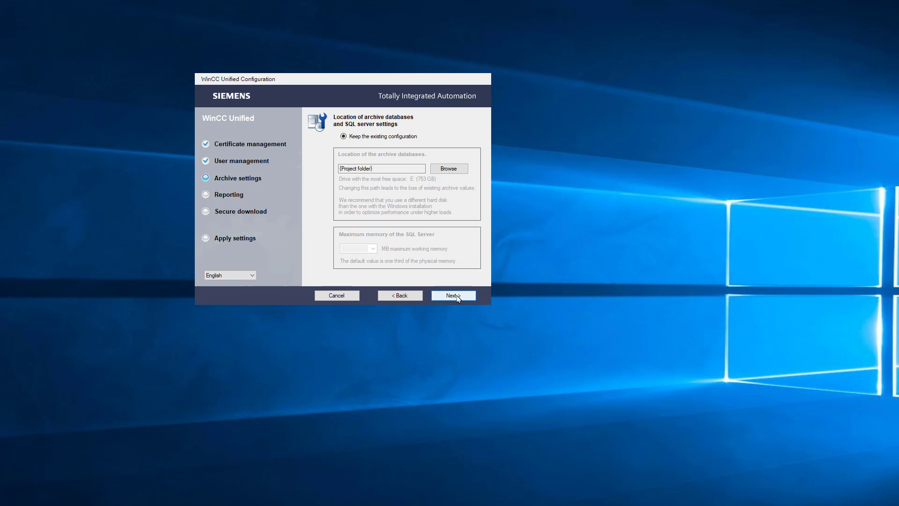
left_click(457, 299)
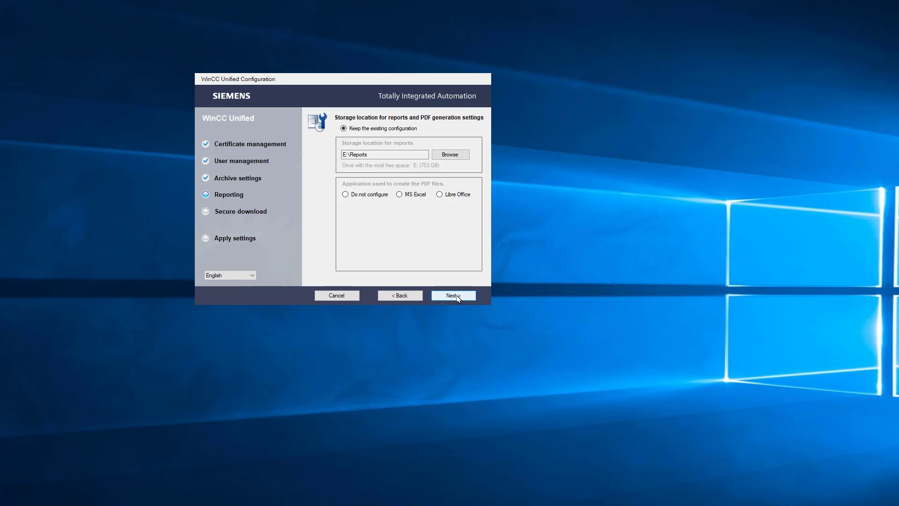
left_click(457, 297)
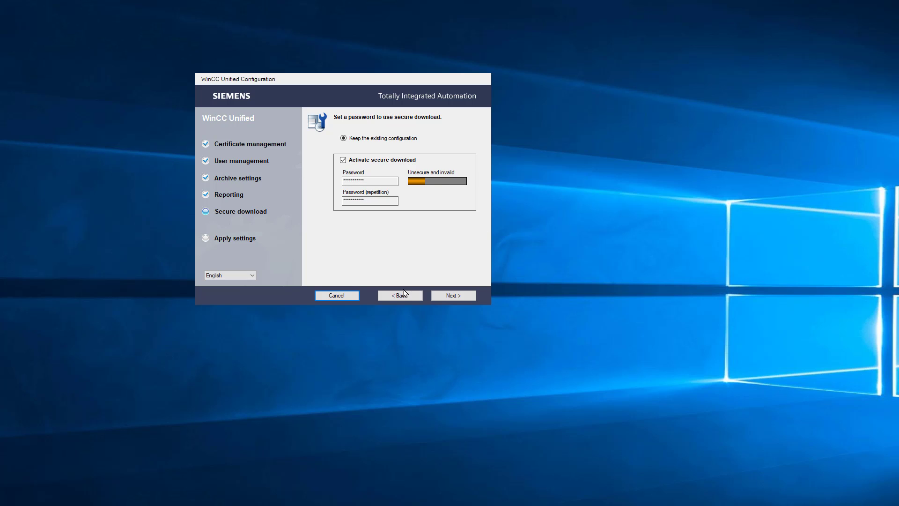
left_click(332, 298)
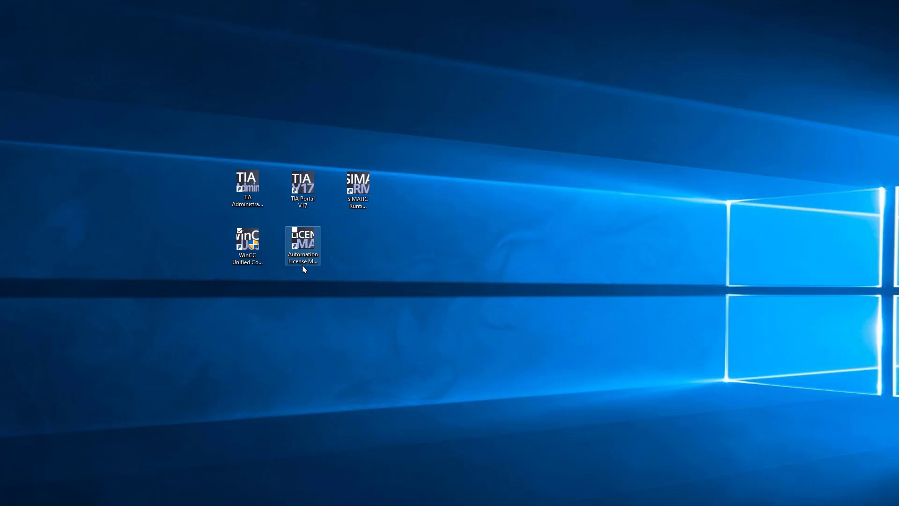
double_click(303, 264)
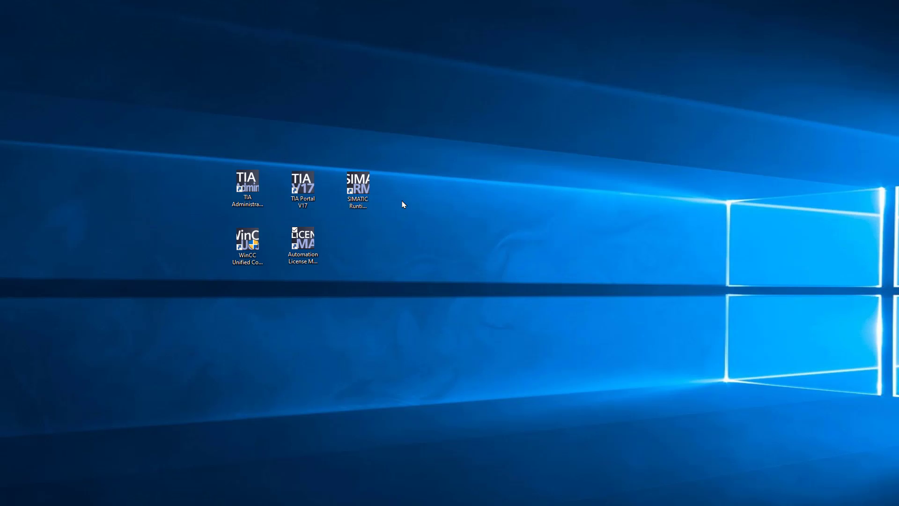
left_click(307, 209)
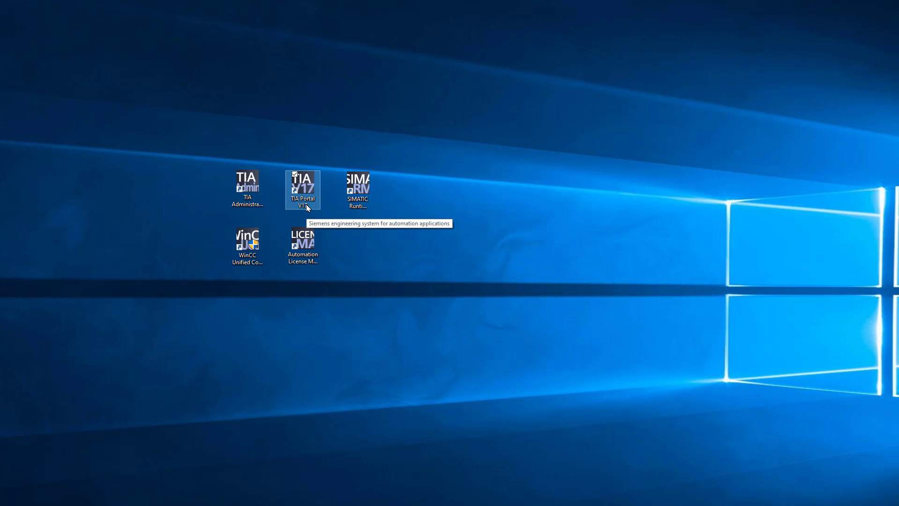
Launch TIA Portal V17 and start a new project keeping the name Project5.
double_click(308, 208)
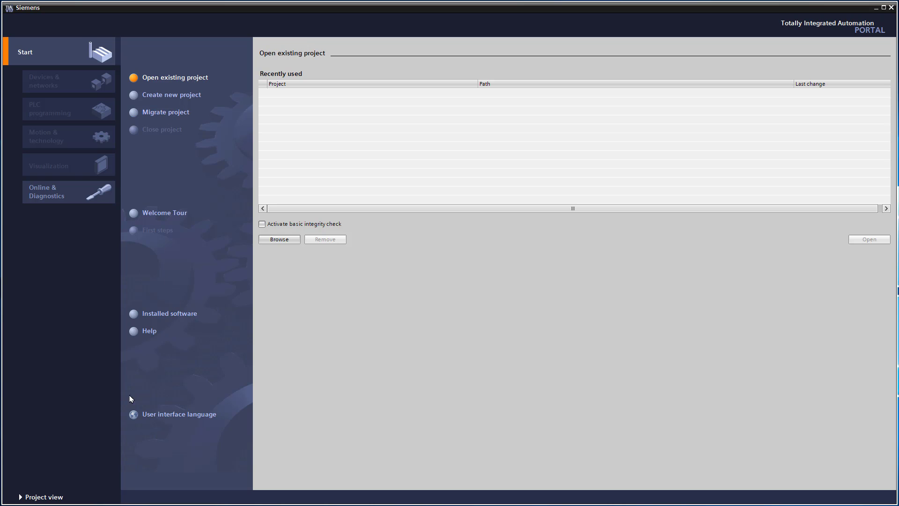
left_click(158, 99)
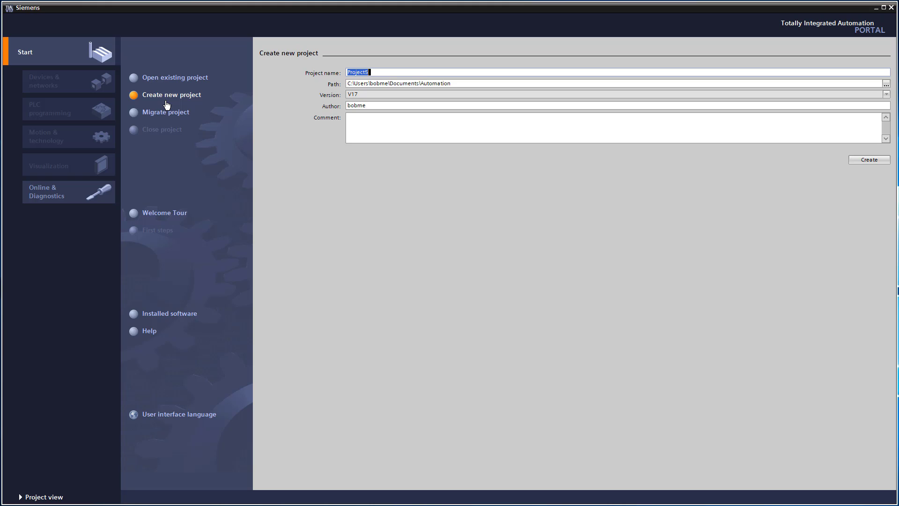
left_click(380, 71)
Create Project5 and wait for its First steps page.
left_click(865, 162)
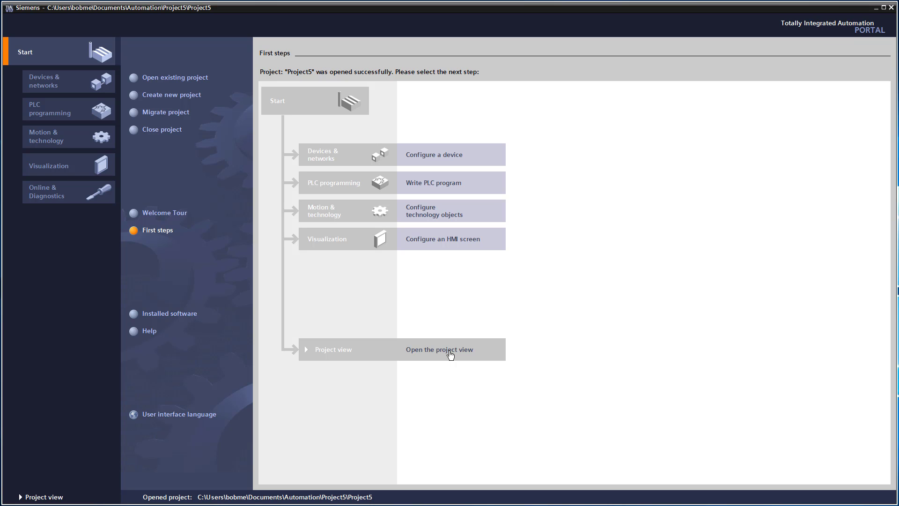
Switch Project5 to the project view and select Add new device in the tree.
left_click(450, 354)
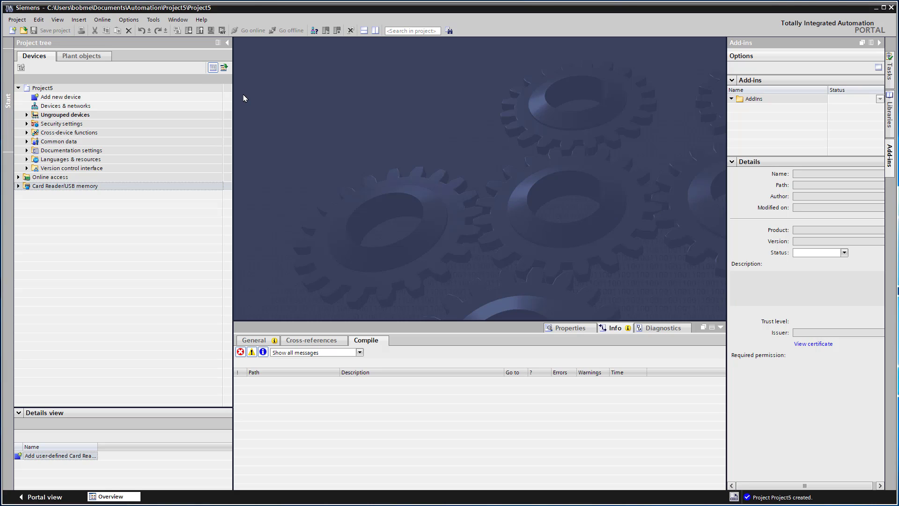
left_click(49, 99)
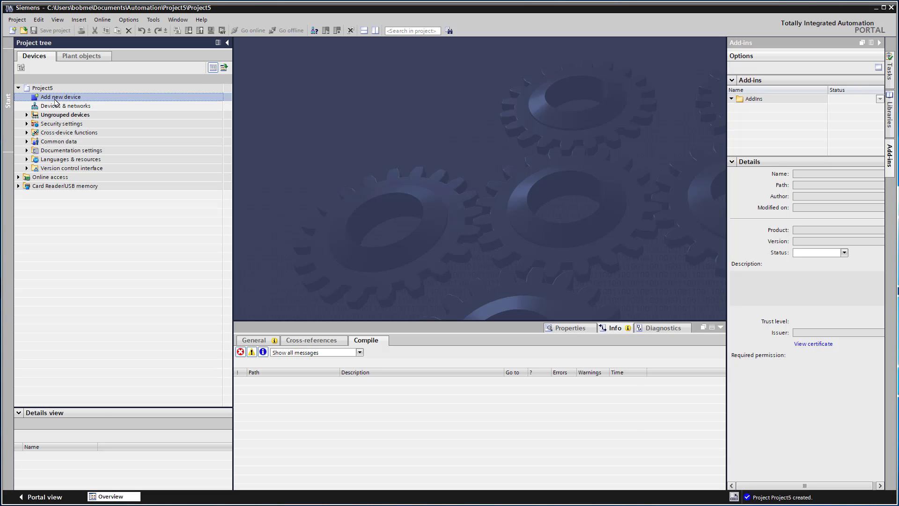
Open Add new device and browse the controllers and the MTP1200 Unified Comfort panel.
double_click(55, 101)
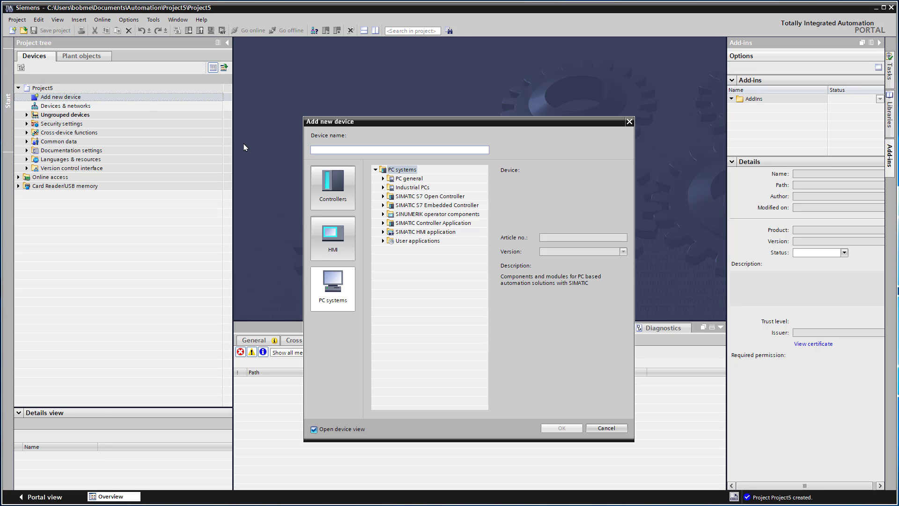
left_click_drag(323, 122, 320, 89)
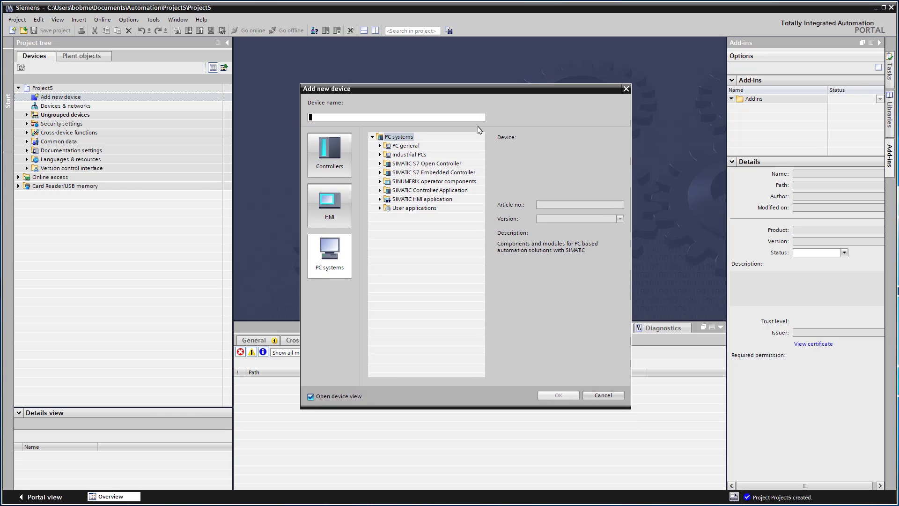
left_click(343, 156)
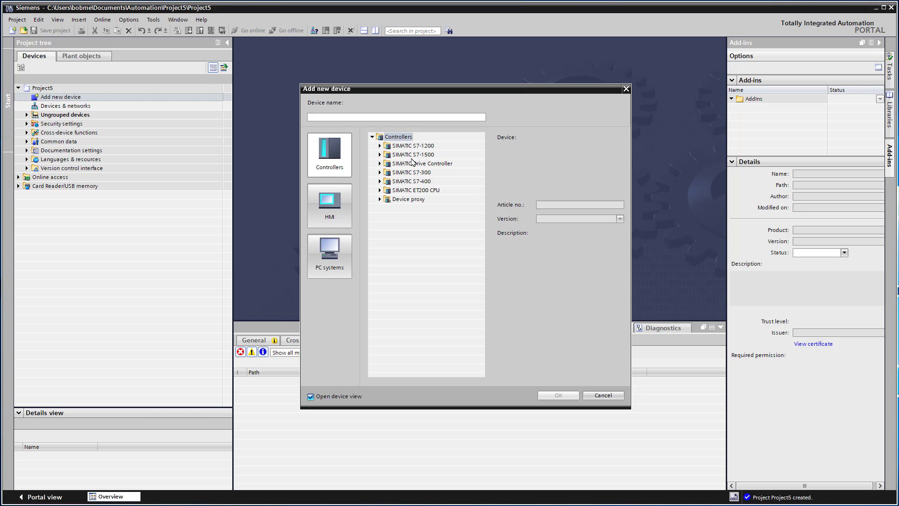
left_click(331, 216)
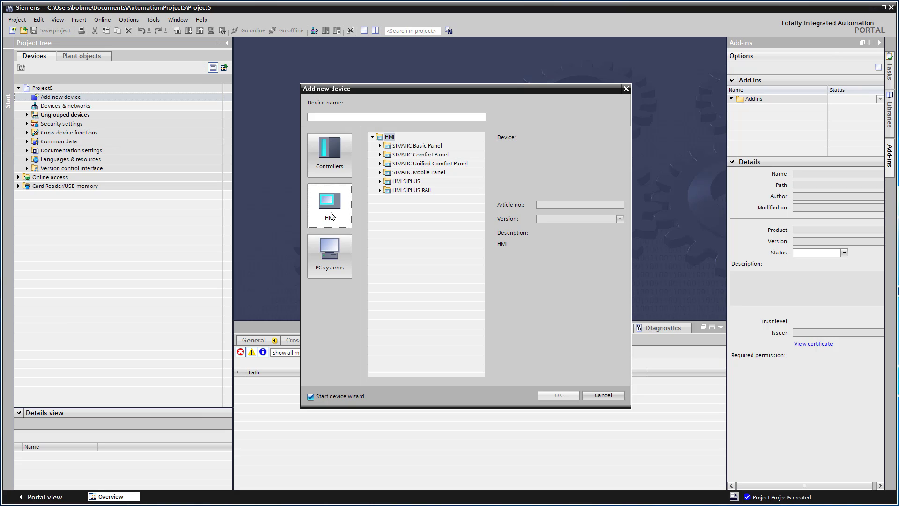
left_click(380, 163)
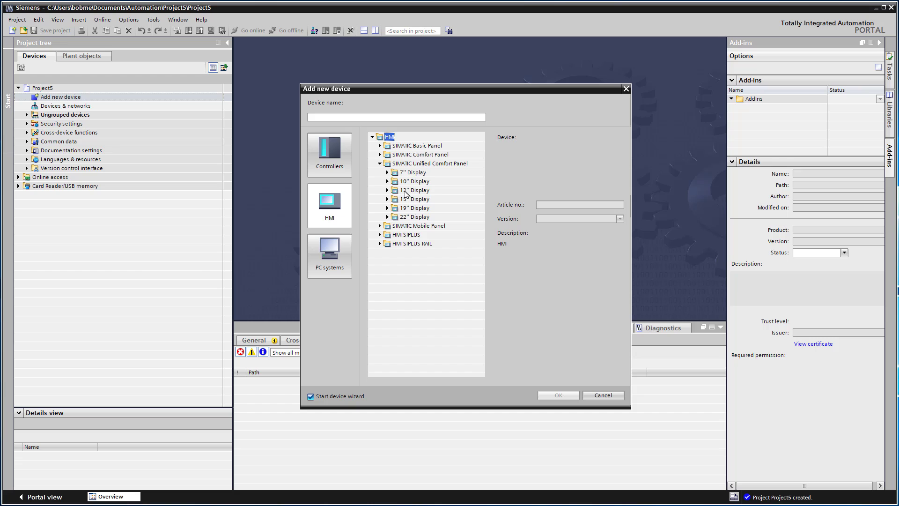
left_click(406, 192)
left_click(387, 190)
left_click(404, 201)
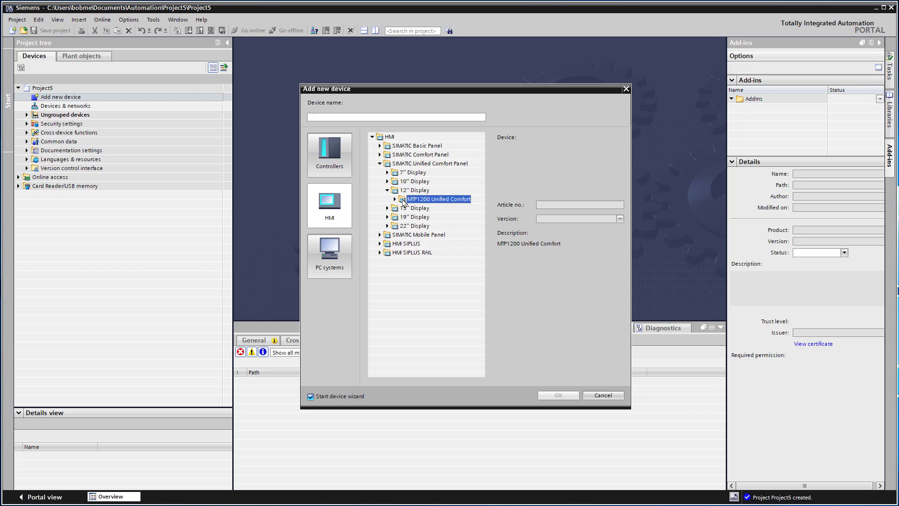
Add a SIMATIC WinCC Unified PC station with runtime version 17.0.0.0.
left_click(338, 251)
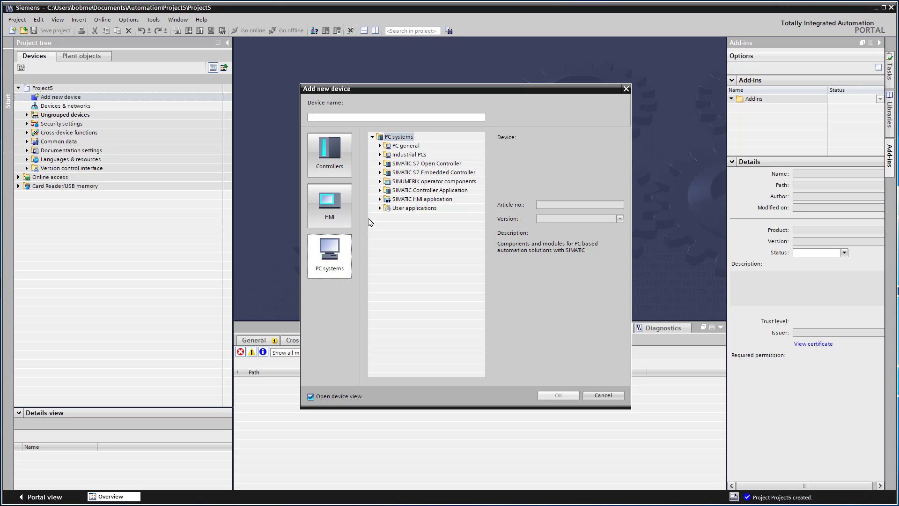
left_click(380, 199)
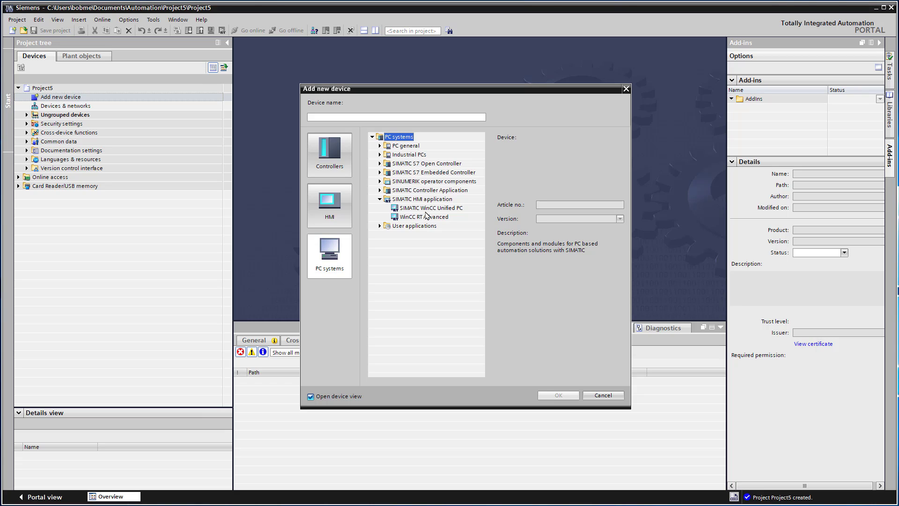
left_click(426, 212)
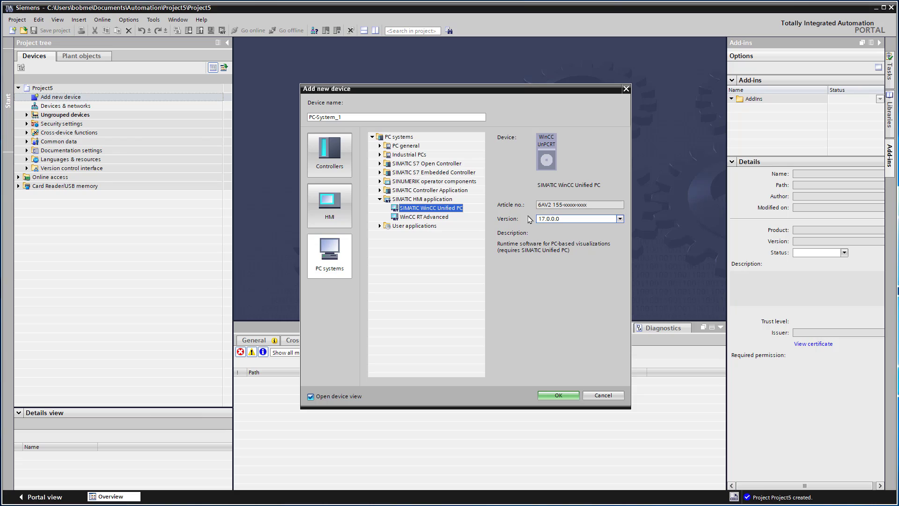
left_click(620, 219)
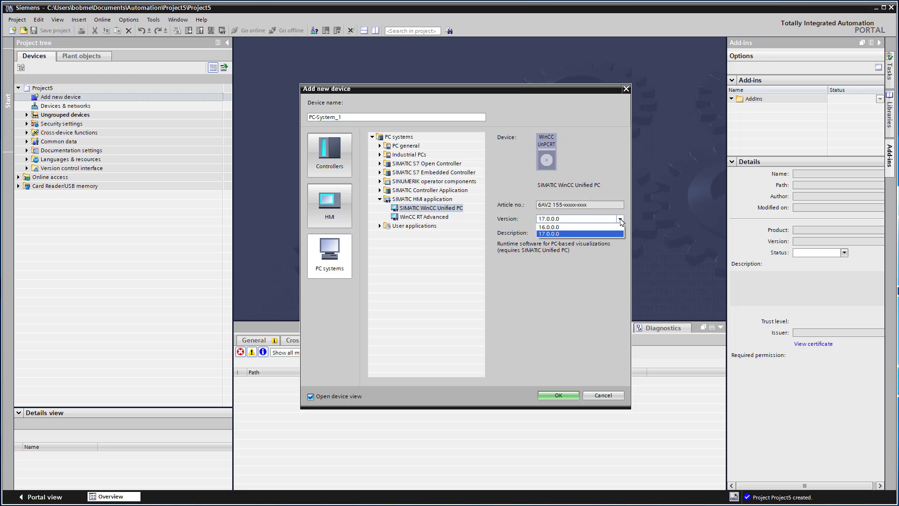
left_click(609, 234)
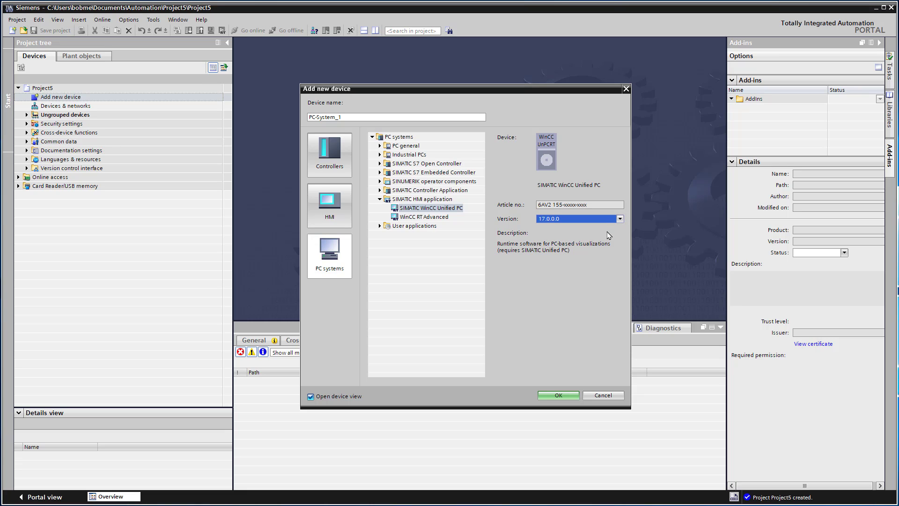
left_click(557, 396)
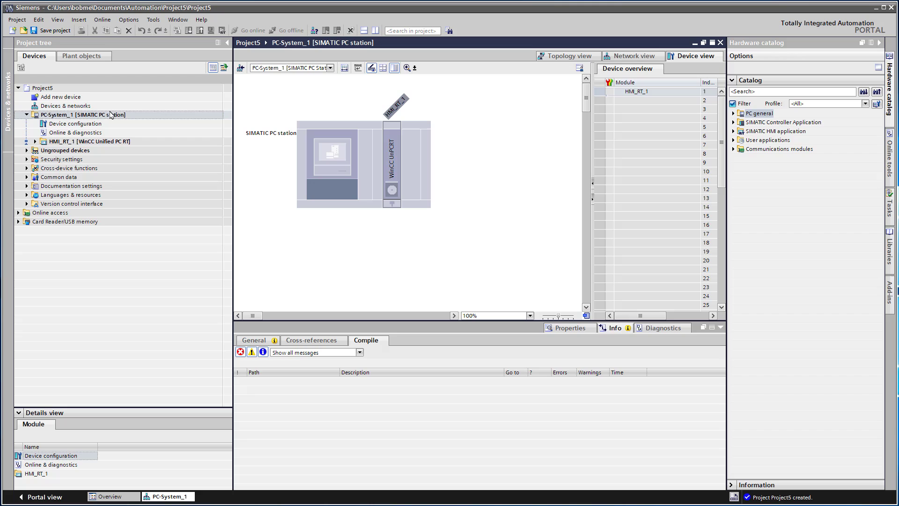
Select HMI_RT_1 in PC-System_1 and expand its Screens and HMI tags folders.
left_click(119, 124)
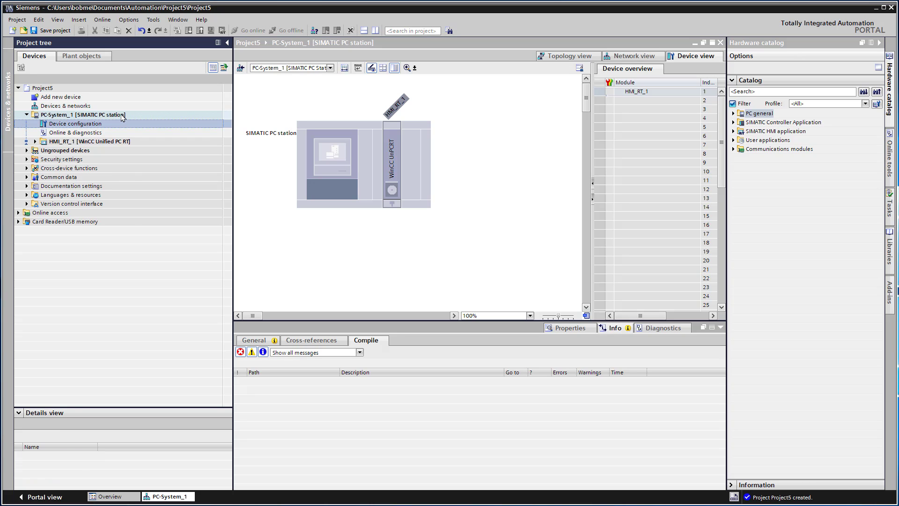
left_click(104, 141)
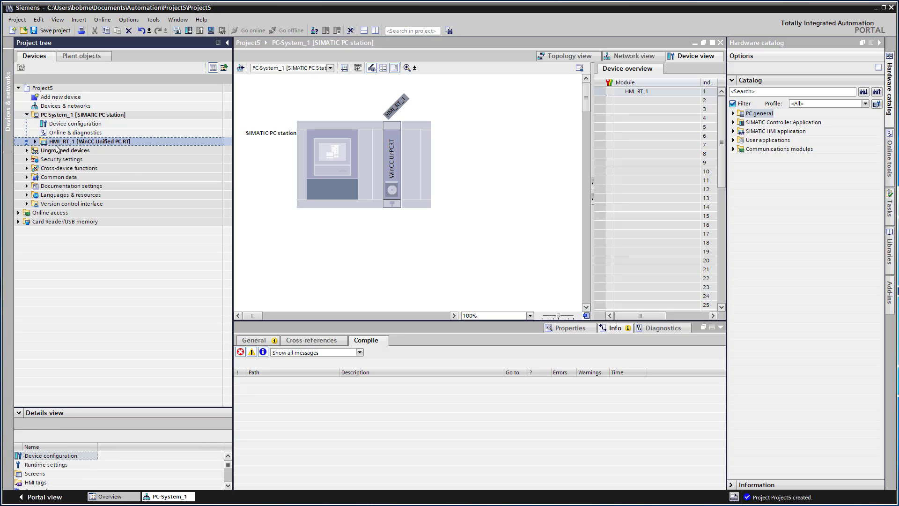
left_click(36, 142)
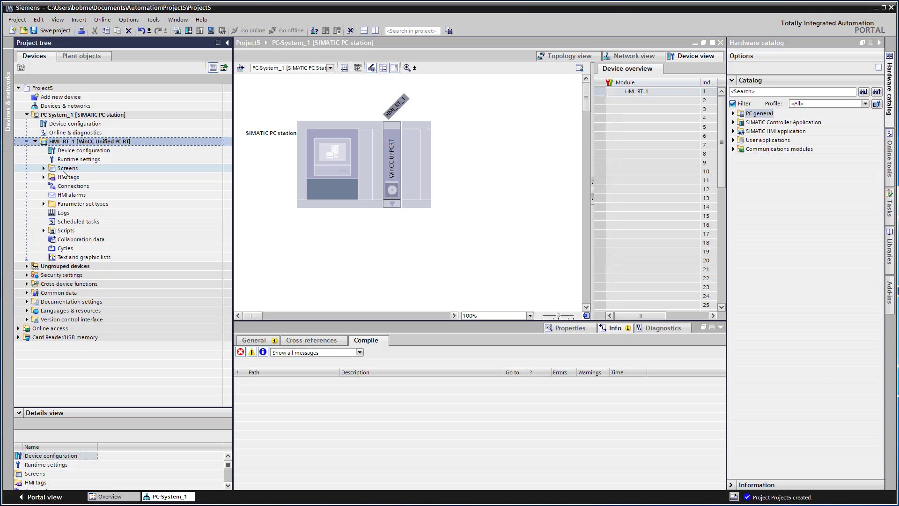
left_click(44, 168)
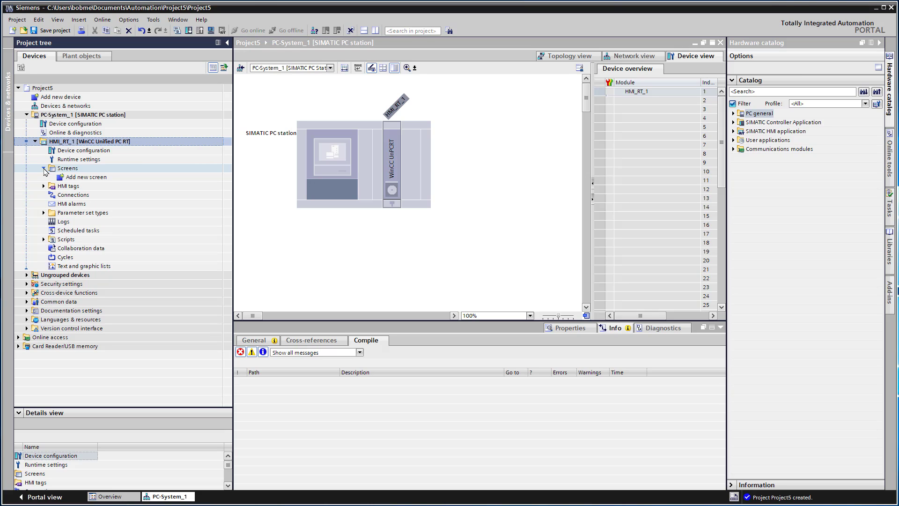
left_click(43, 186)
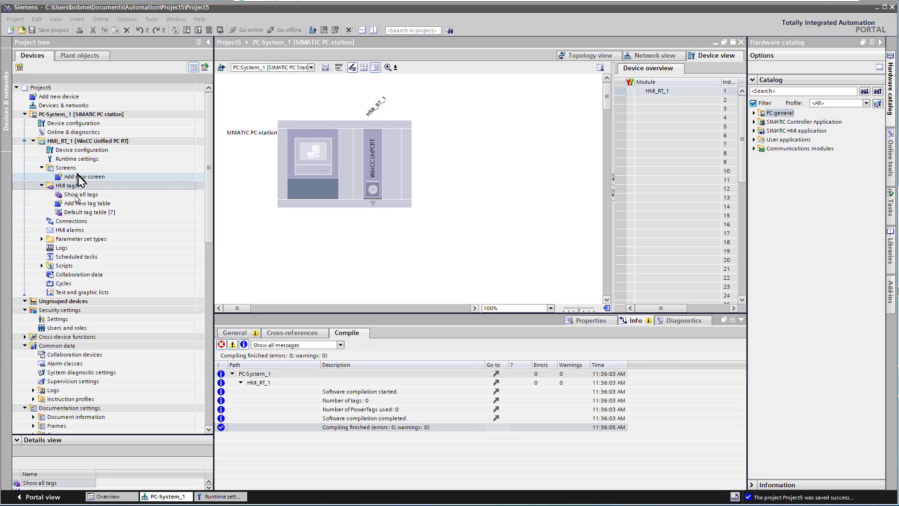
Add Screen_1 to HMI_RT_1 and pick the Text box from the Toolbox's Basic objects.
double_click(83, 177)
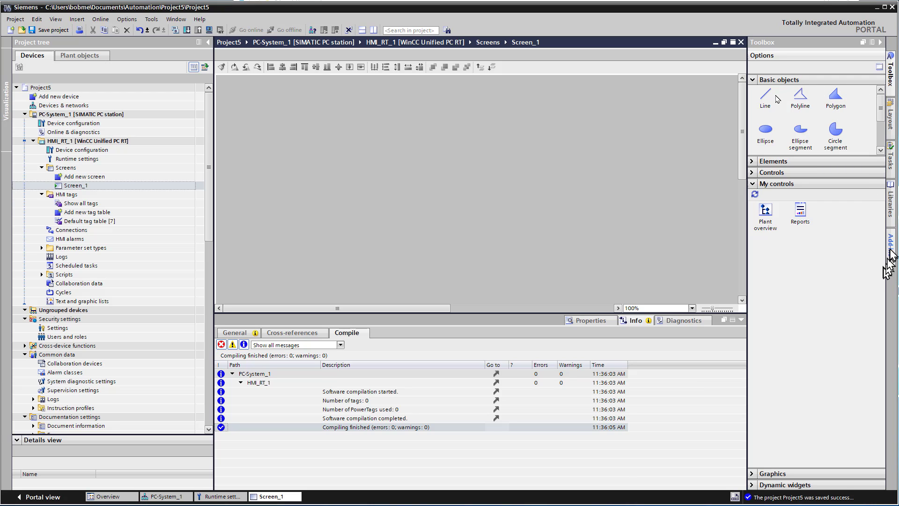
left_click(891, 83)
left_click(891, 83)
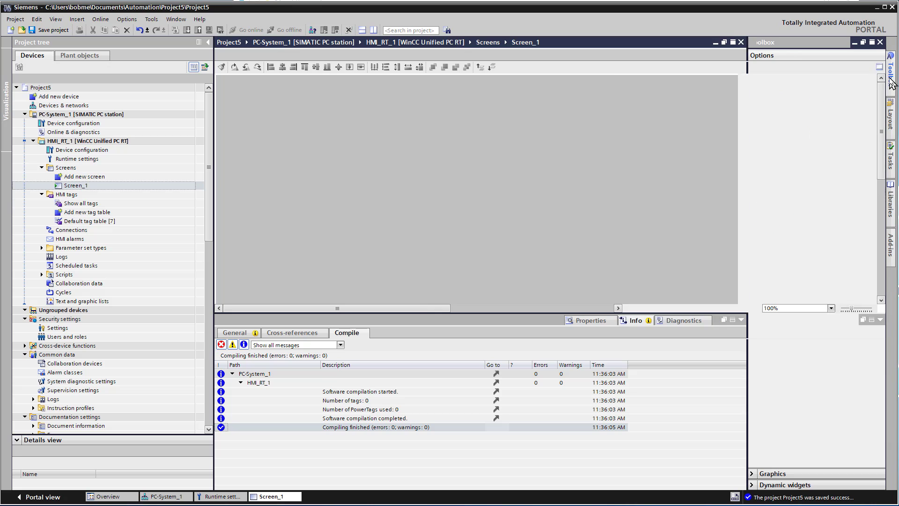
left_click(892, 84)
left_click(892, 83)
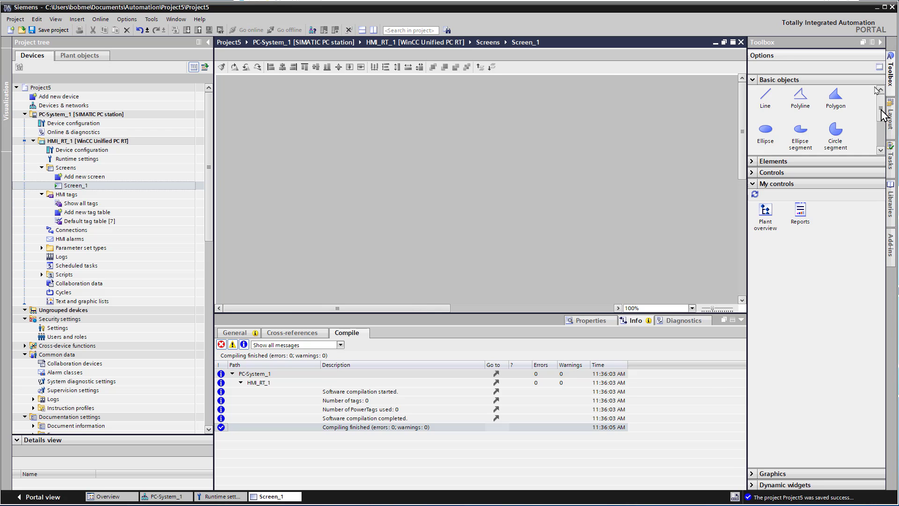
left_click(753, 163)
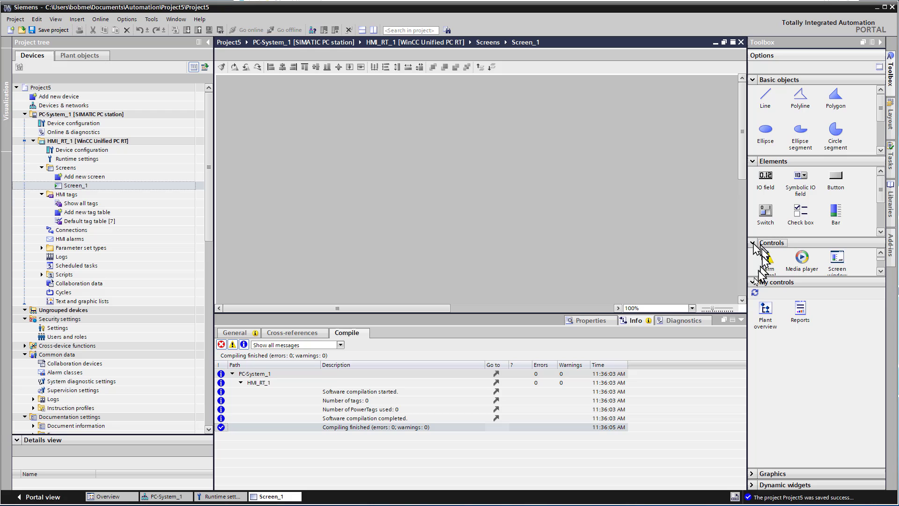
left_click(777, 80)
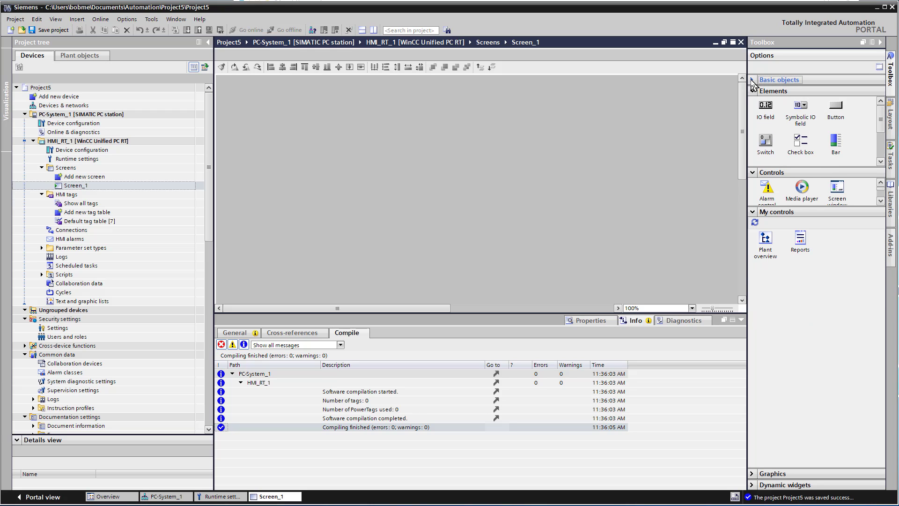
left_click(775, 79)
scroll(879, 118, "down", 2)
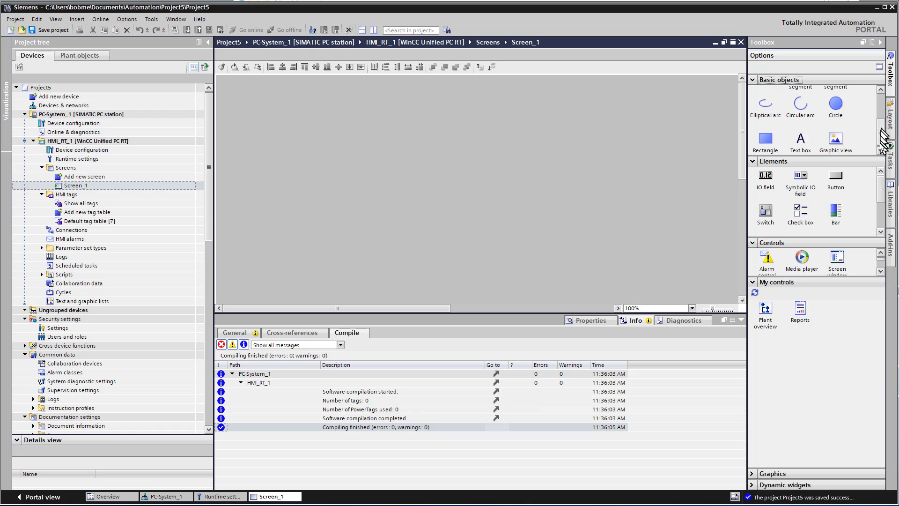
left_click(801, 139)
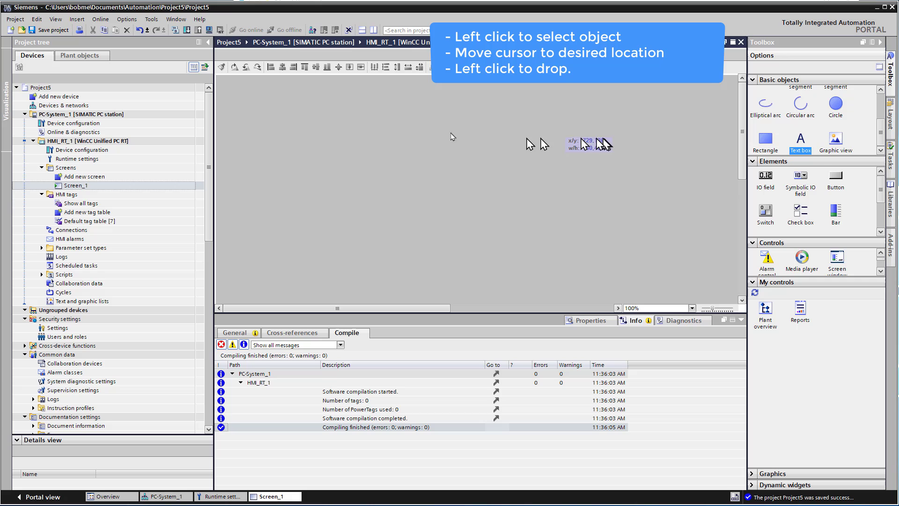
Place a text box on Screen_1 and set its text to 'Hello, World!'.
left_click(400, 137)
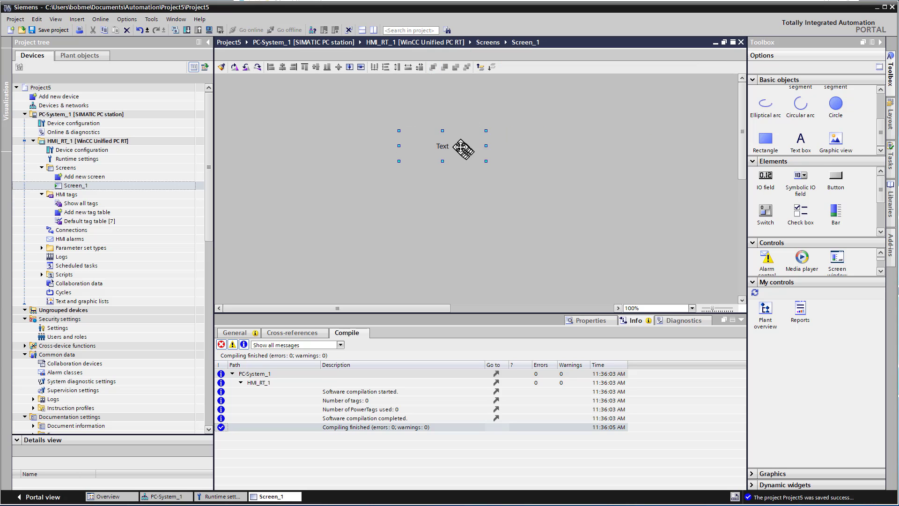
left_click_drag(461, 148, 451, 184)
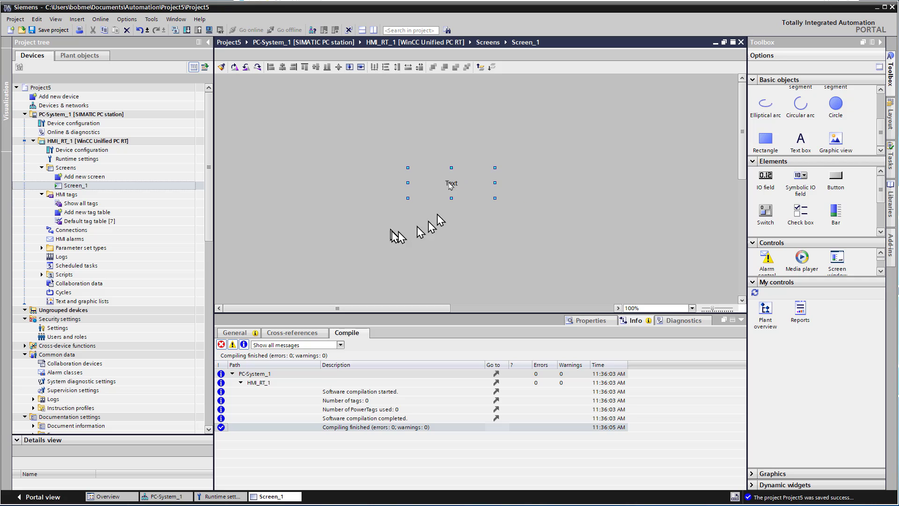
left_click(590, 322)
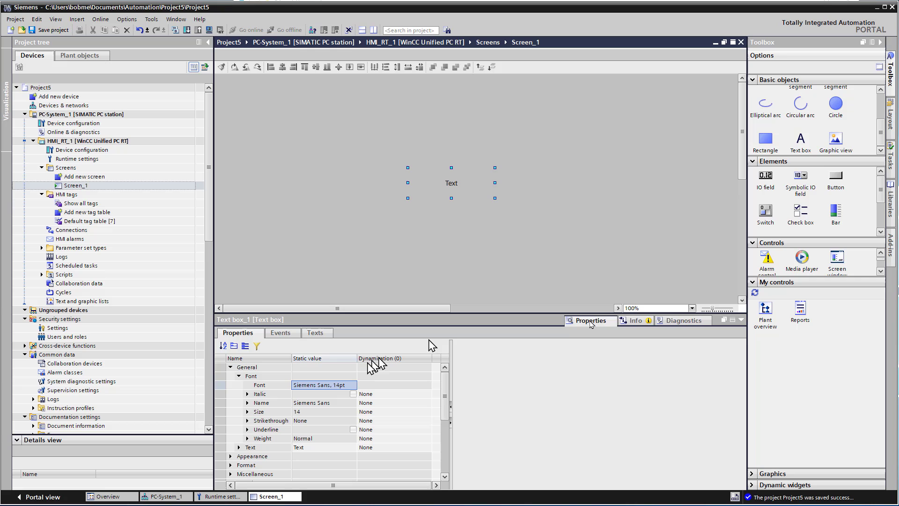
left_click(299, 447)
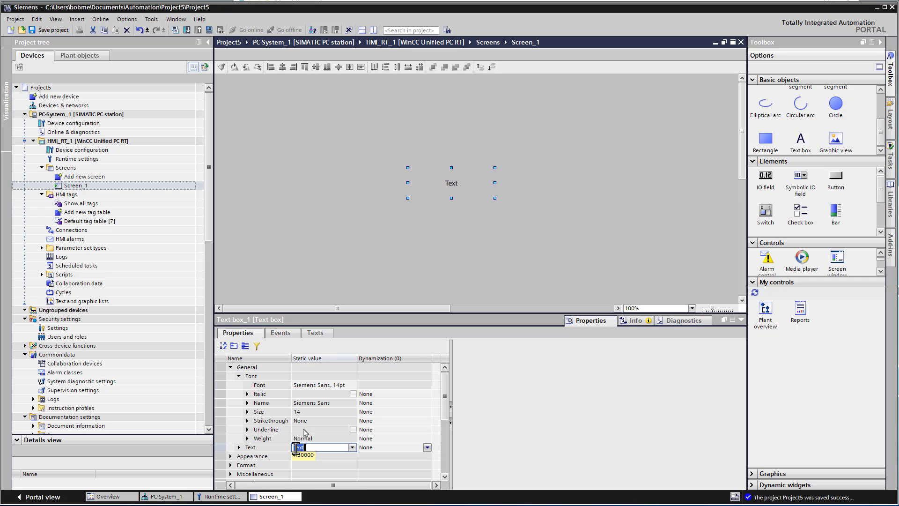
type("Hello, World")
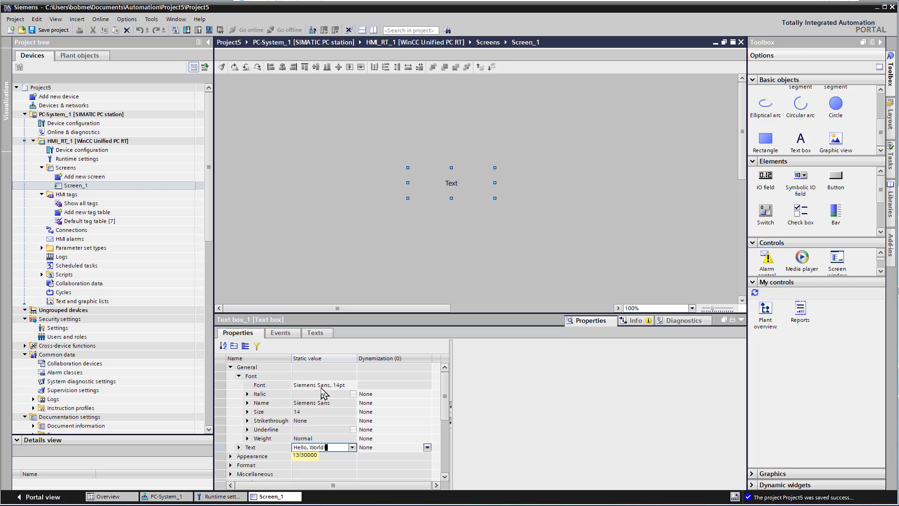
type("!")
key("Return")
left_click(321, 387)
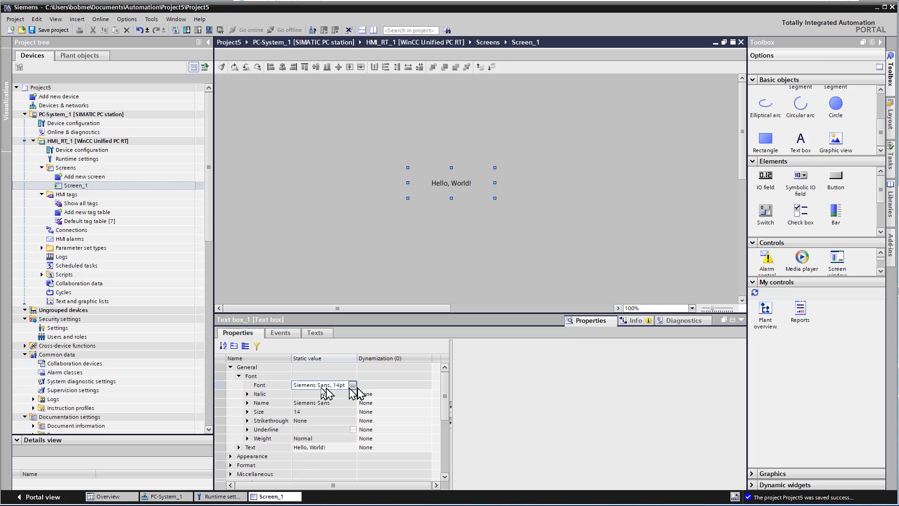
Change the Hello, World! text's font size to 25 pt.
left_click(352, 386)
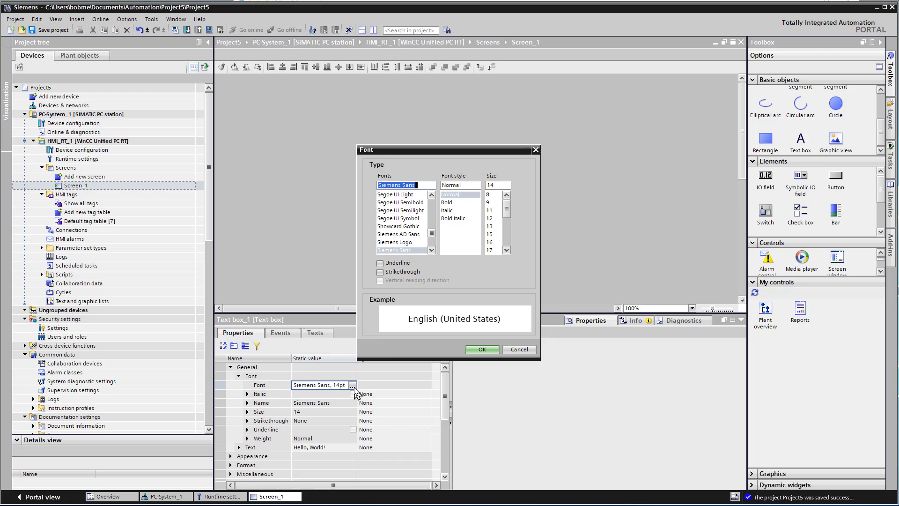
left_click(489, 242)
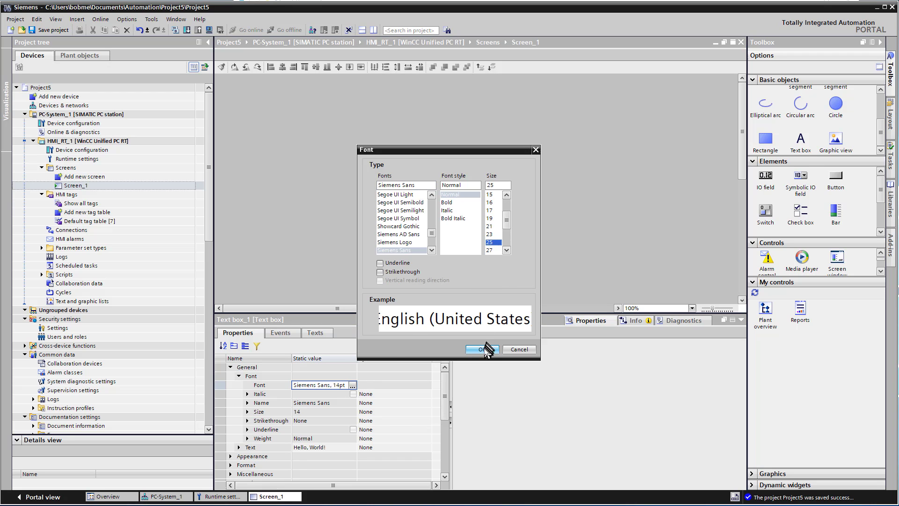
left_click(482, 349)
Set the text's foreground colour to blue and save Project5.
scroll(313, 452, "down", 3)
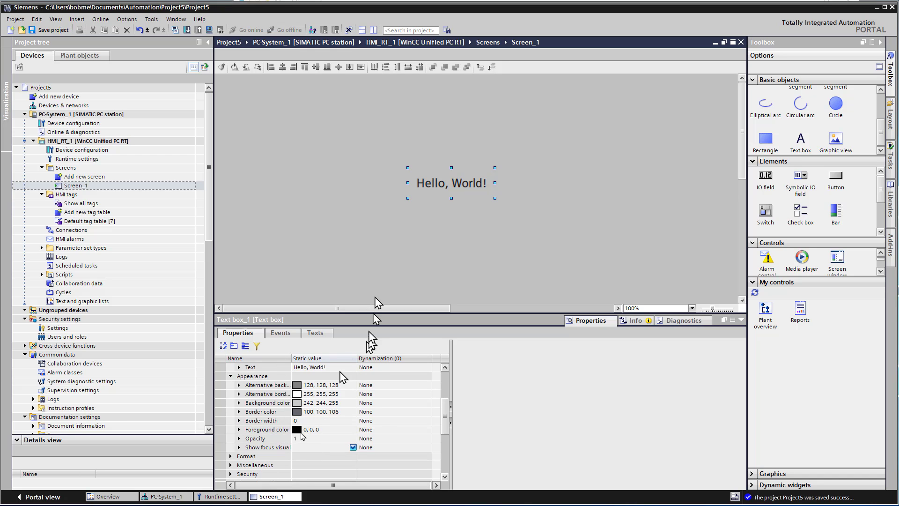
left_click(306, 430)
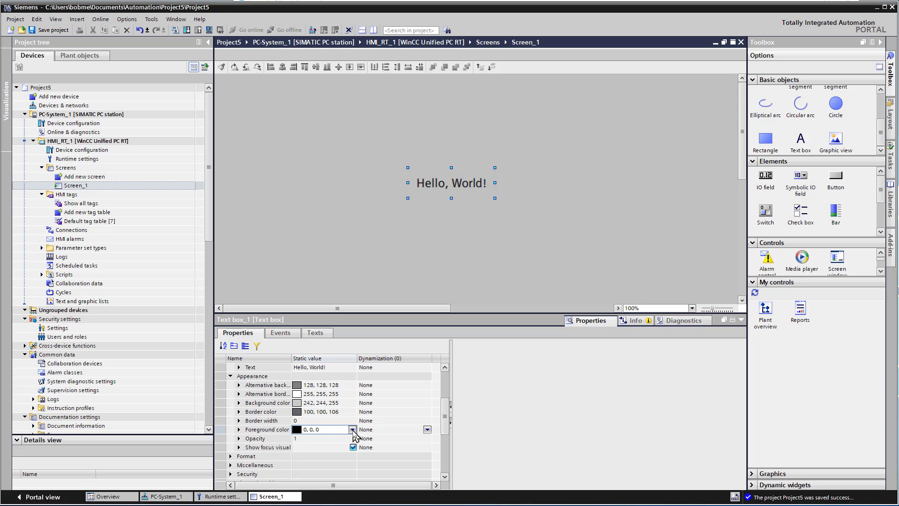
left_click(352, 430)
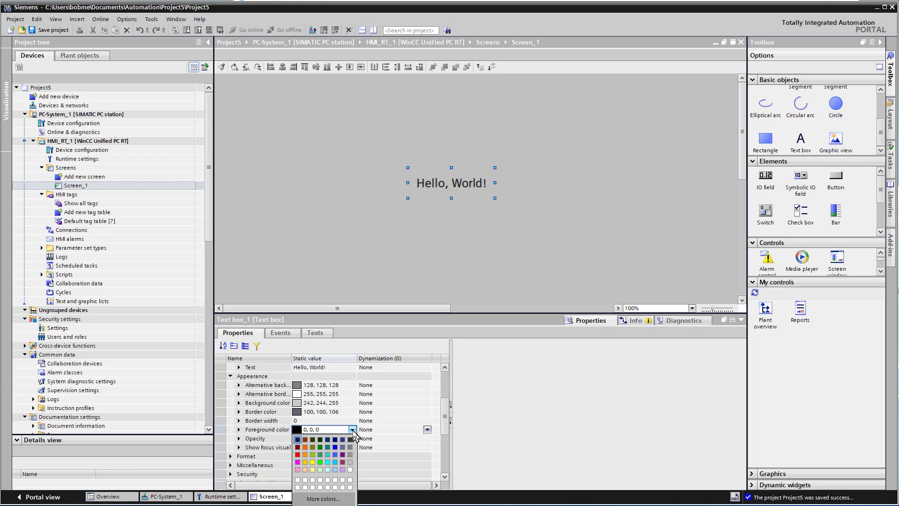
left_click(338, 460)
left_click(375, 248)
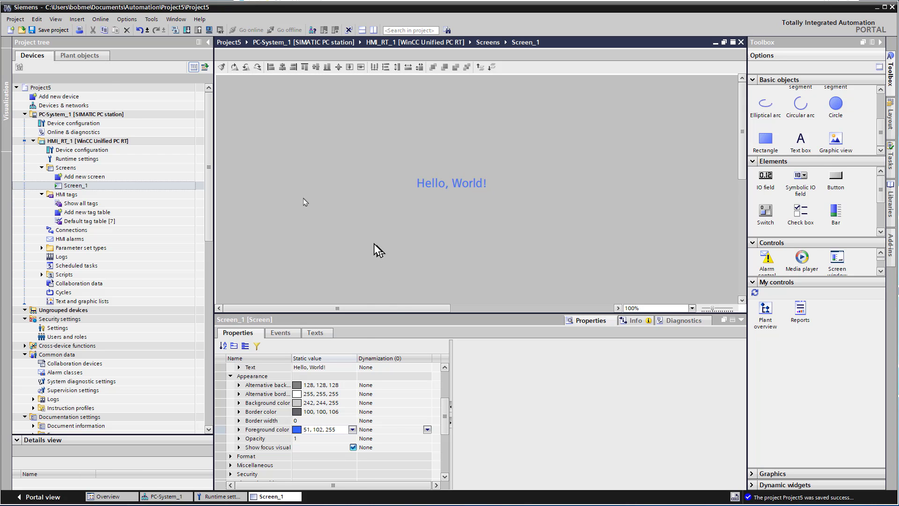
left_click(47, 31)
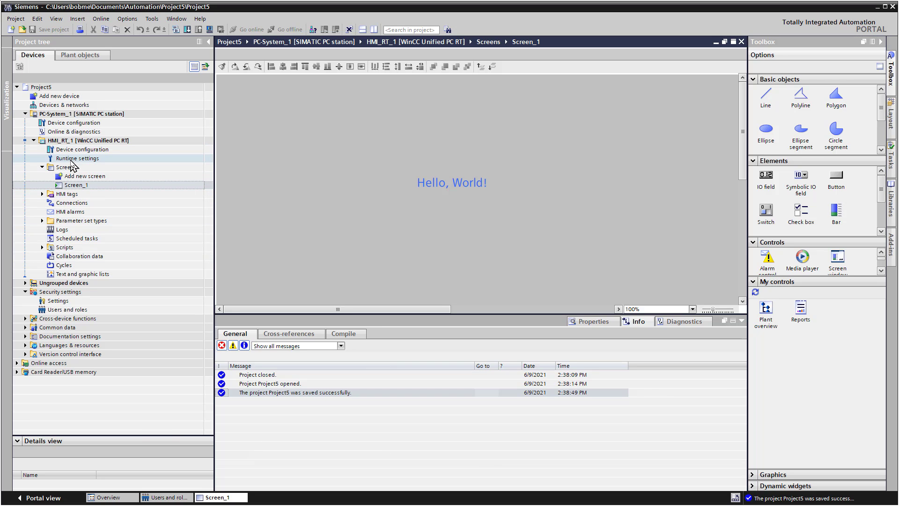
Open HMI_RT_1's Runtime settings and focus the encrypted-transfer password field.
double_click(70, 160)
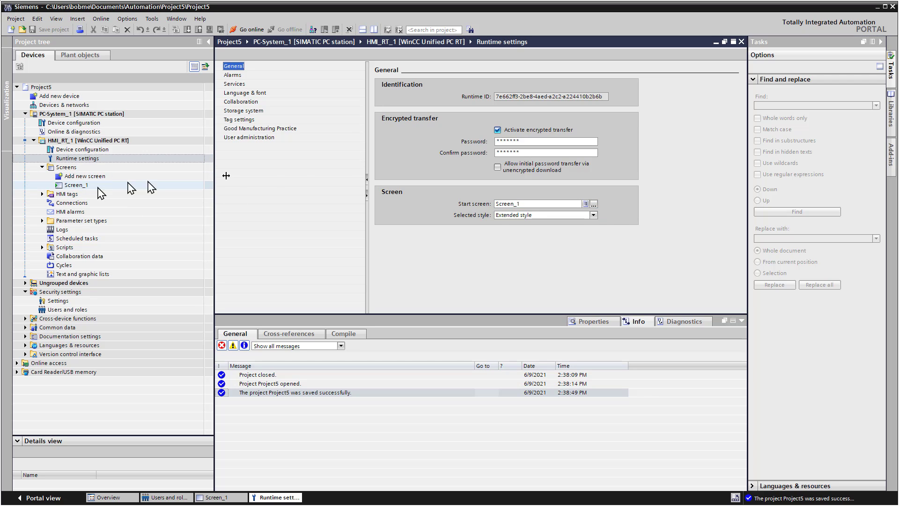
left_click(499, 142)
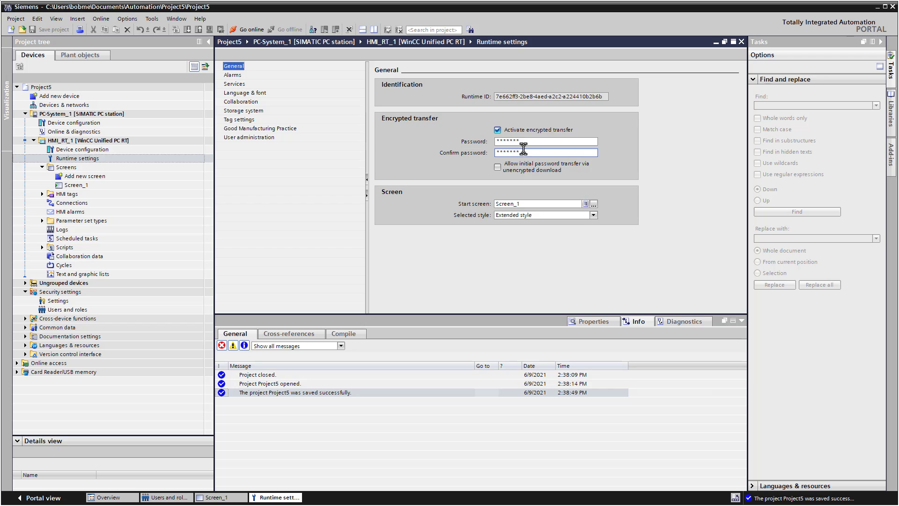
left_click(515, 140)
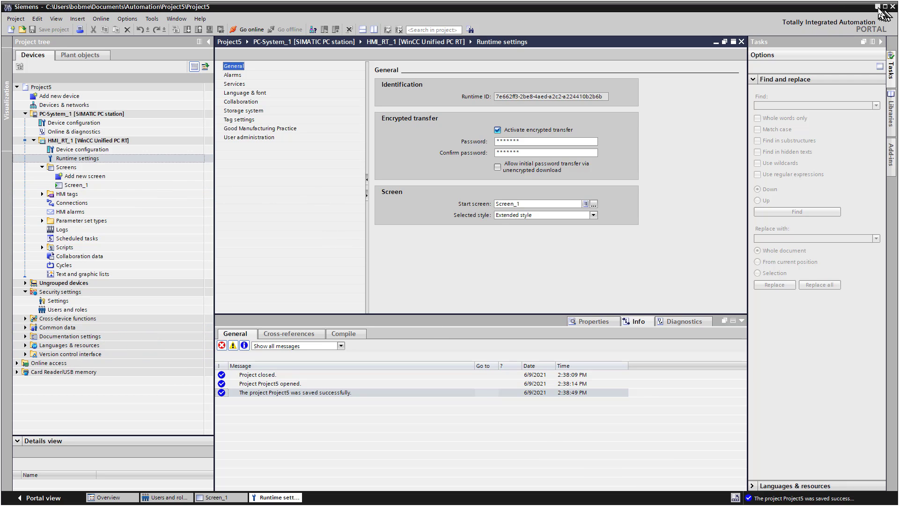
left_click(877, 6)
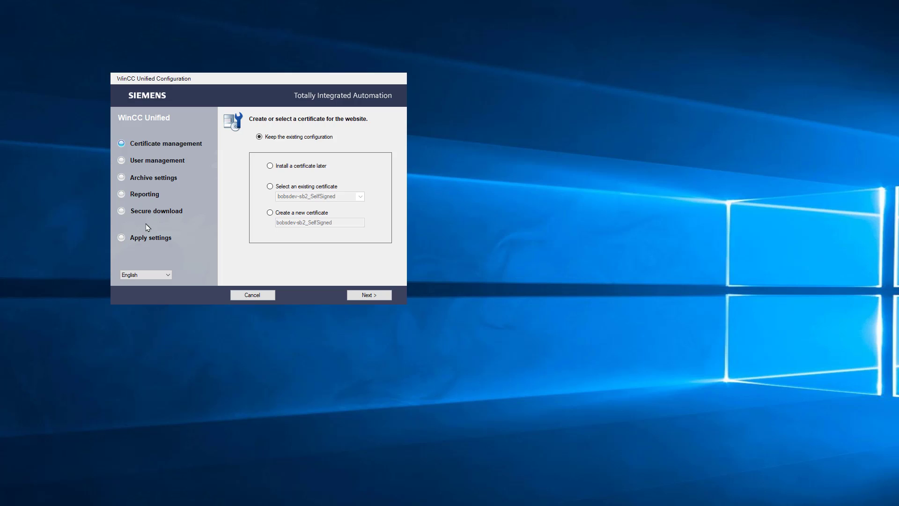
left_click(370, 295)
left_click(370, 295)
left_click(370, 295)
left_click(369, 295)
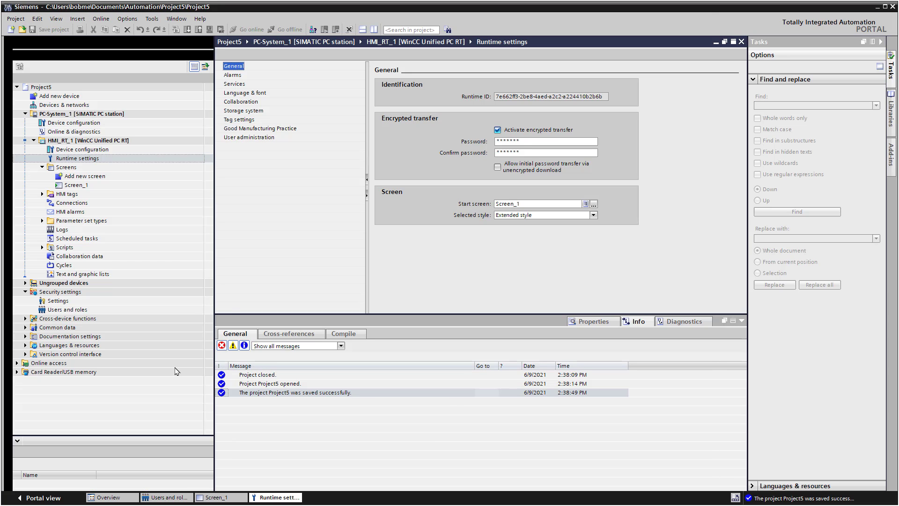
Clear and re-enter the encrypted-transfer password, then show the User administration settings.
left_click(522, 142)
key("BackSpace")
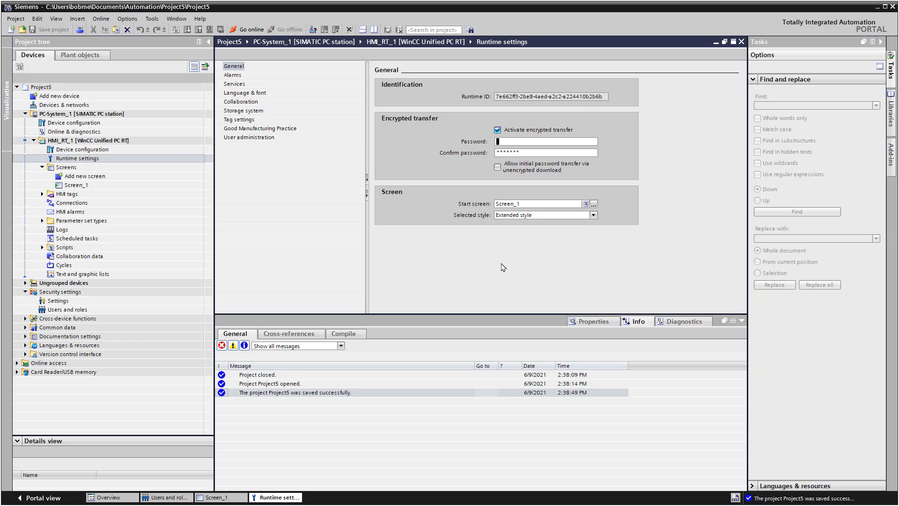
key("Tab")
left_click(257, 138)
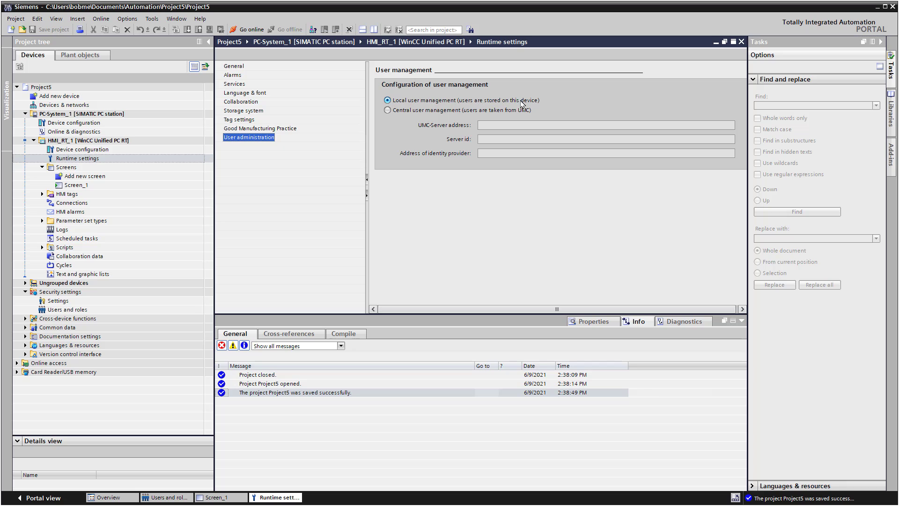
Open the project Security settings to review Password policies, then select Users and roles.
left_click(33, 293)
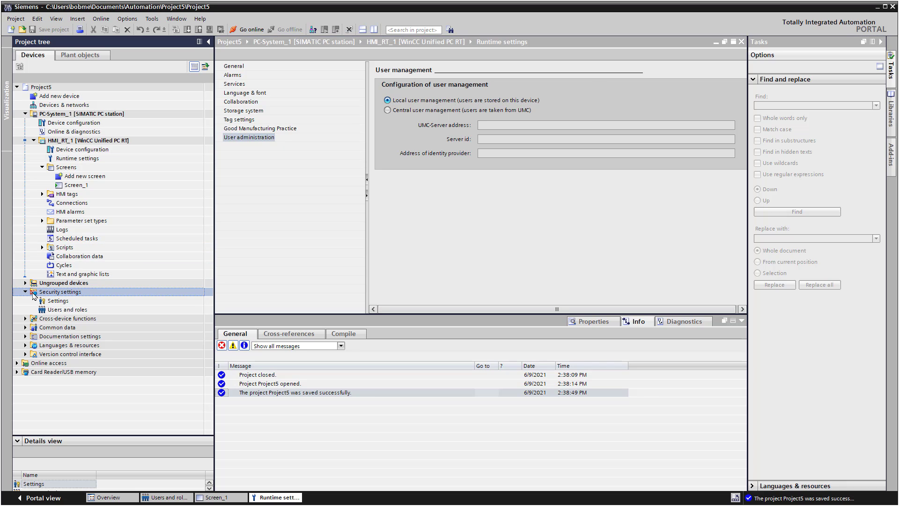
left_click(26, 291)
left_click(25, 291)
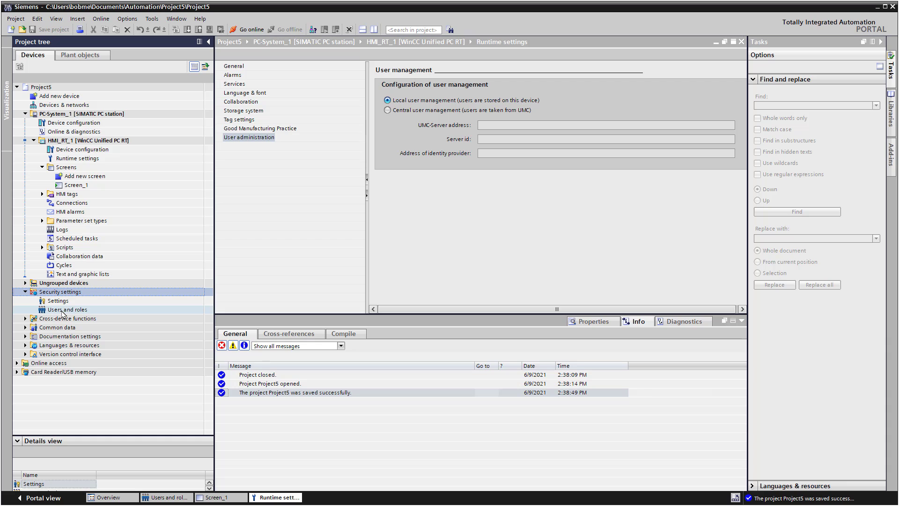
double_click(58, 301)
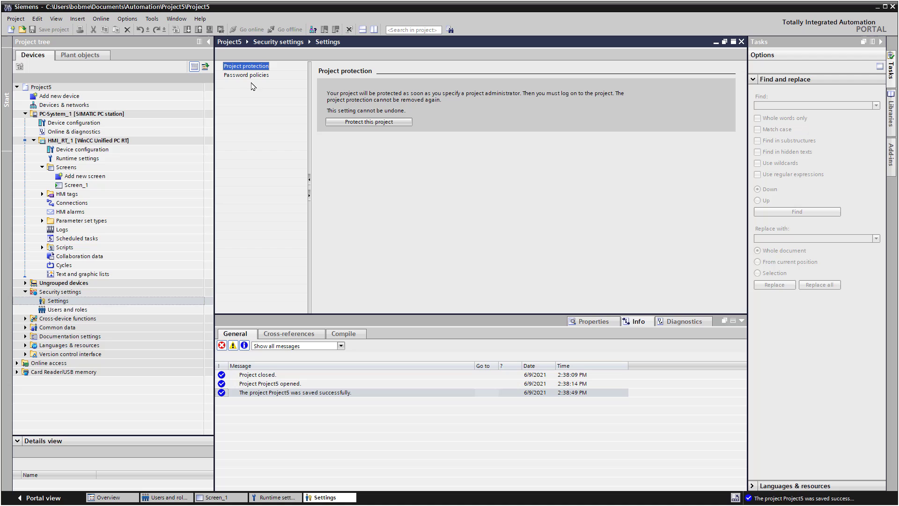
left_click(248, 76)
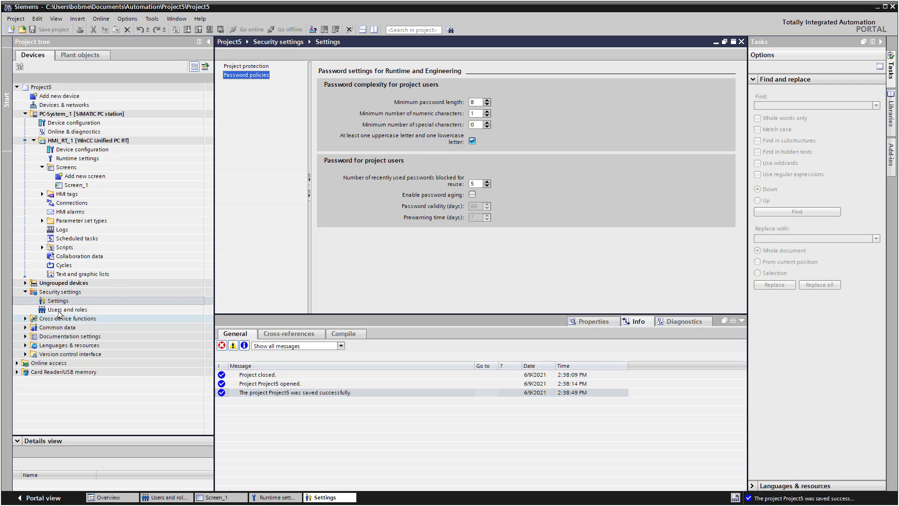
left_click(59, 310)
Add local user User_1 in Users and roles and enter and confirm its password.
double_click(57, 310)
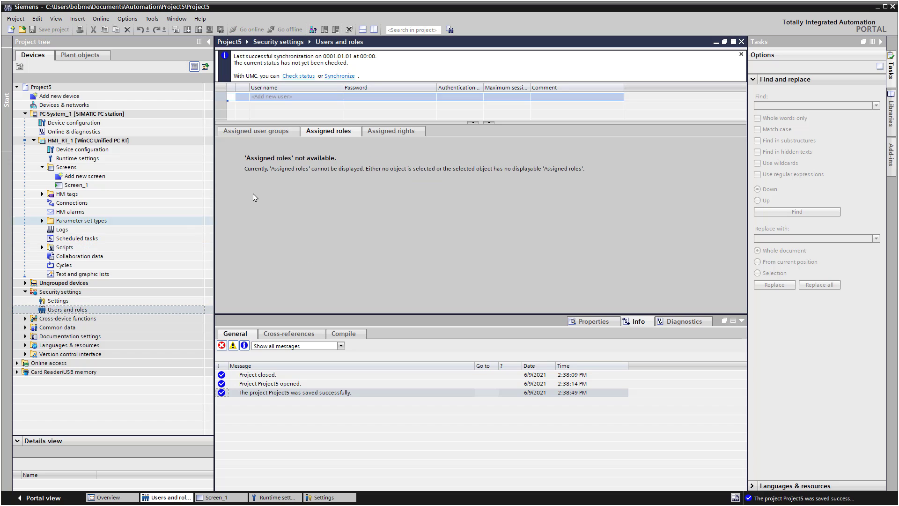
left_click(277, 99)
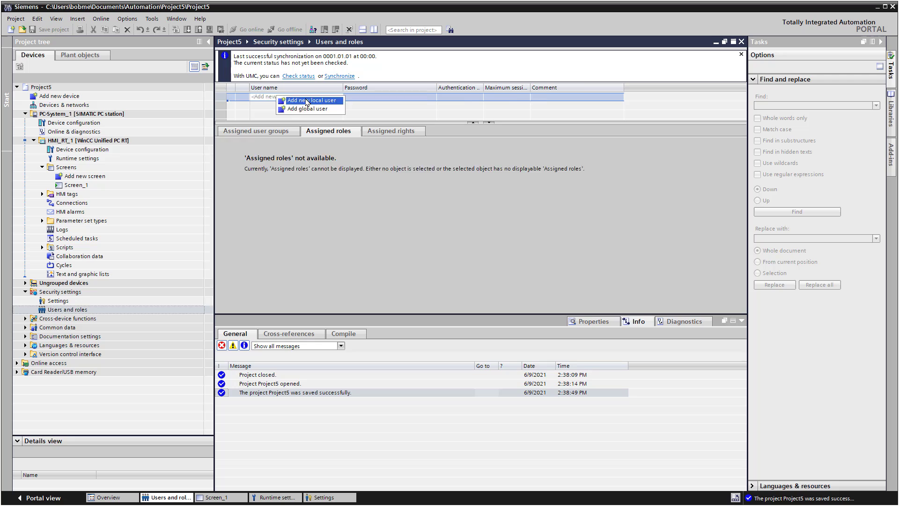
left_click(307, 100)
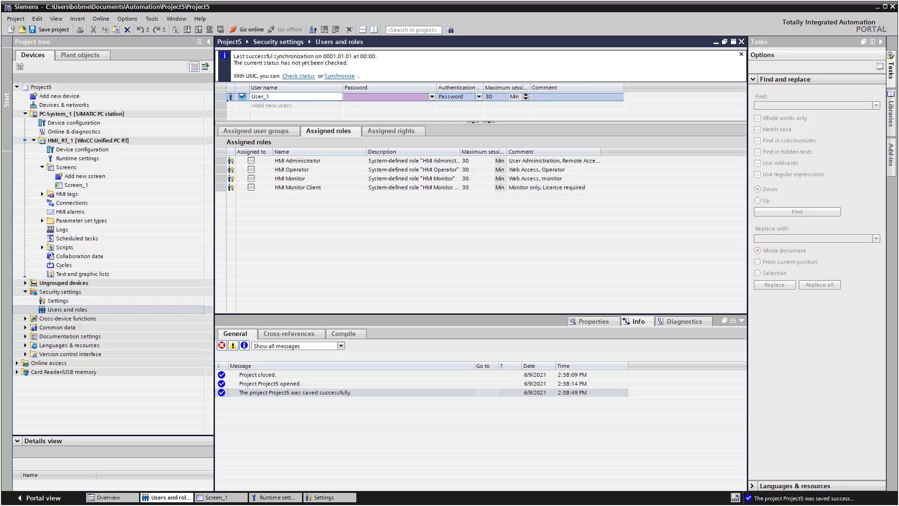
left_click(367, 97)
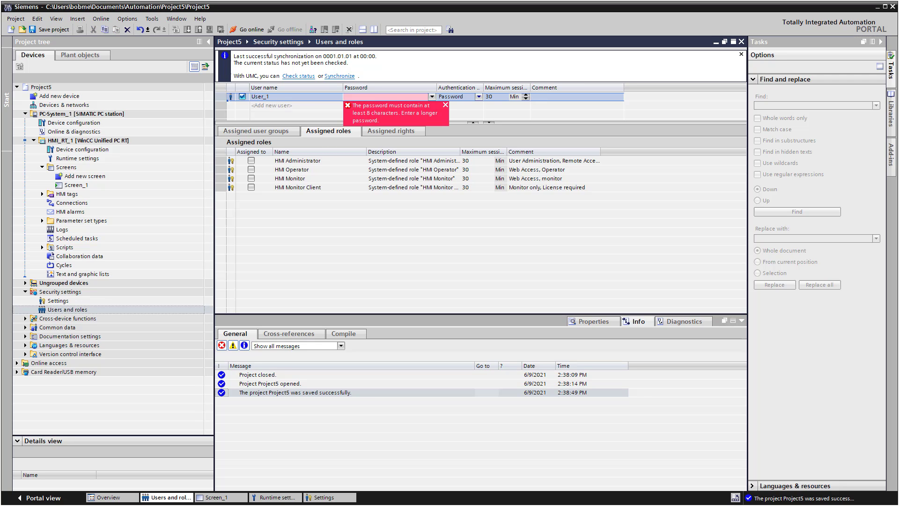
left_click(373, 99)
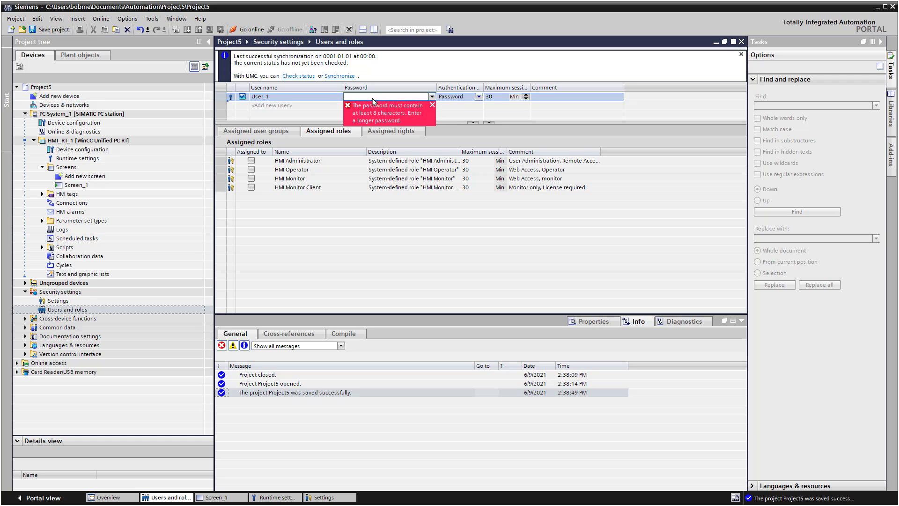
left_click(373, 100)
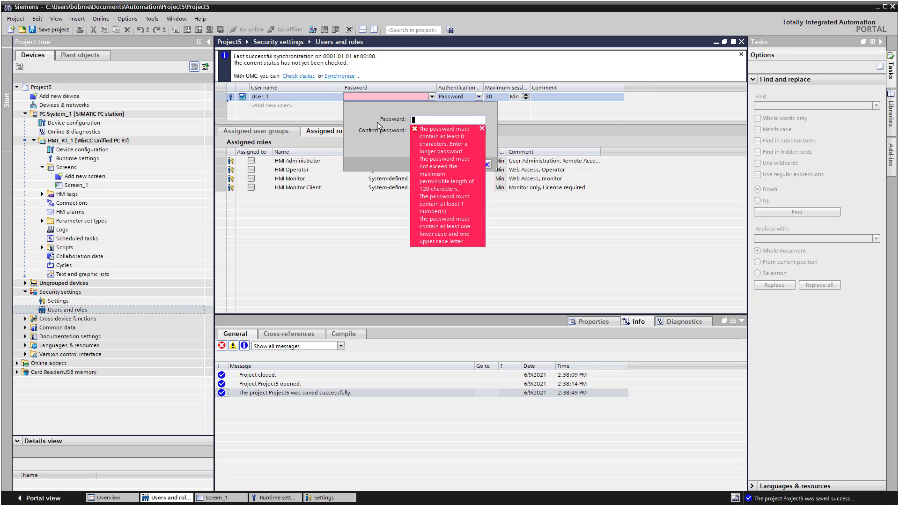
type("****")
key("Tab")
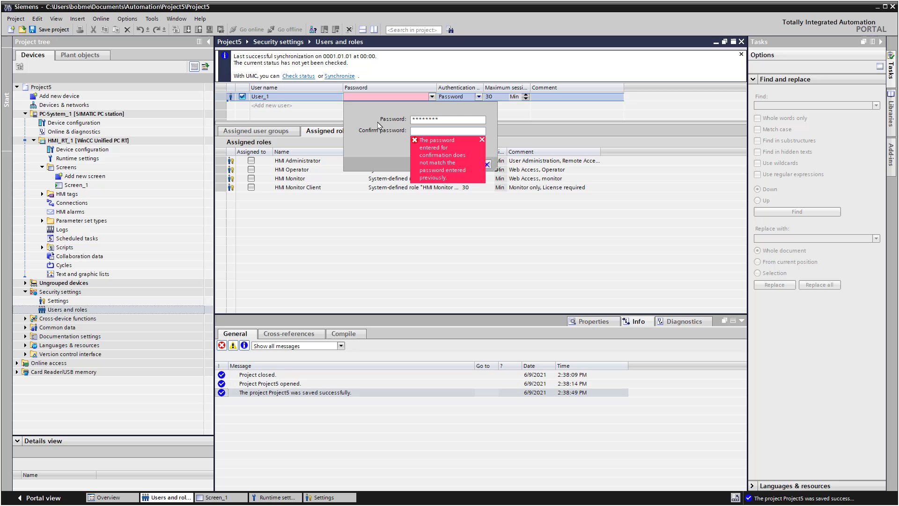
type("********")
key("Return")
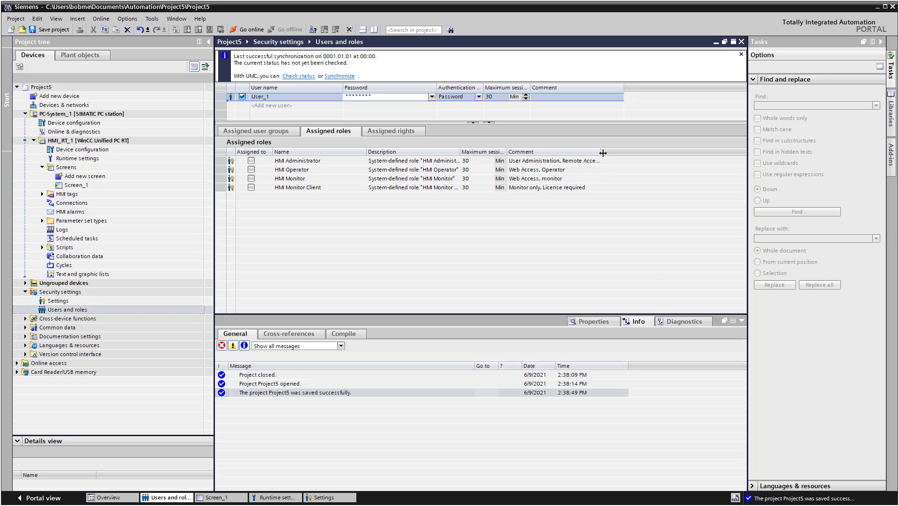
Assign the HMI Administrator and HMI Operator roles to User_1.
left_click_drag(601, 152, 658, 152)
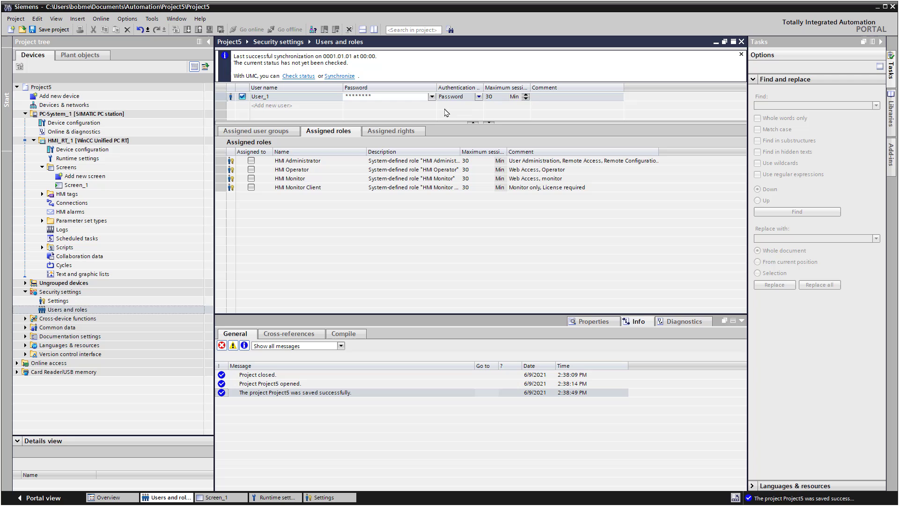
left_click(251, 161)
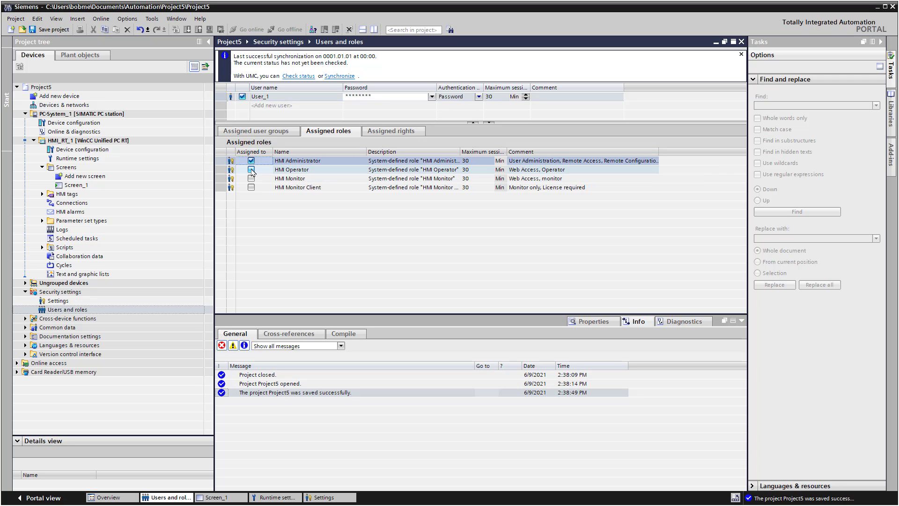
left_click(251, 169)
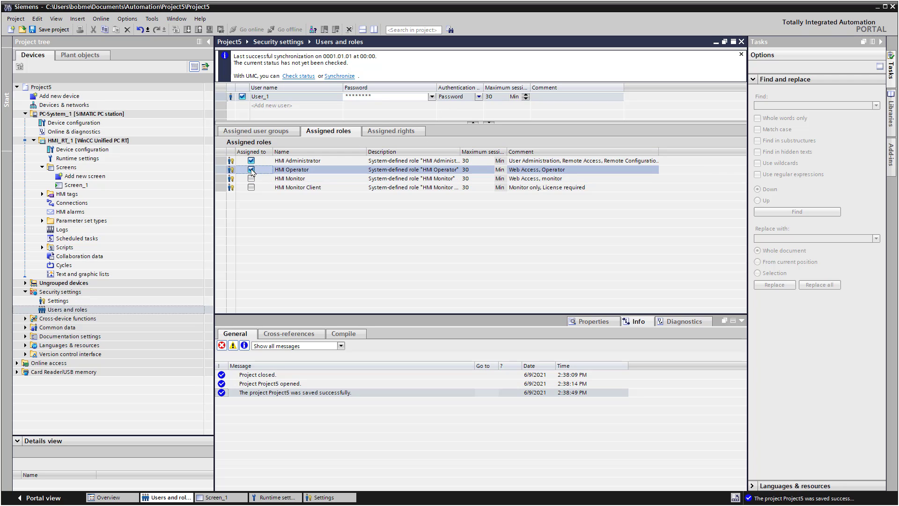
List User_1's Runtime rights on HMI_RT_1 for both roles in Assigned rights.
left_click(382, 133)
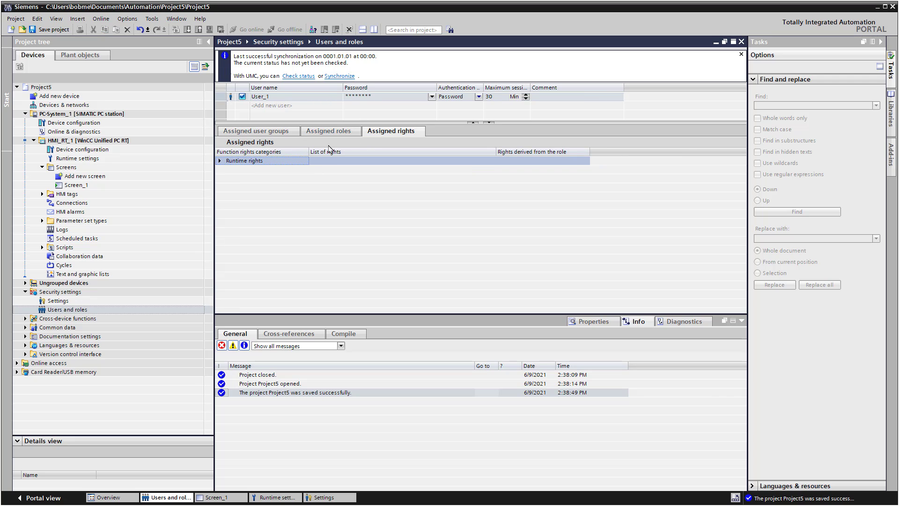
left_click(309, 132)
left_click(391, 131)
left_click(220, 161)
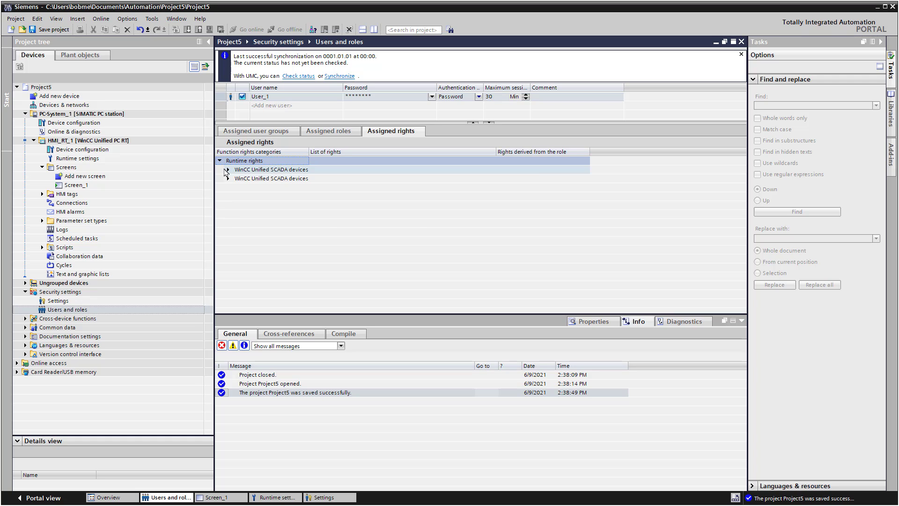
left_click(228, 170)
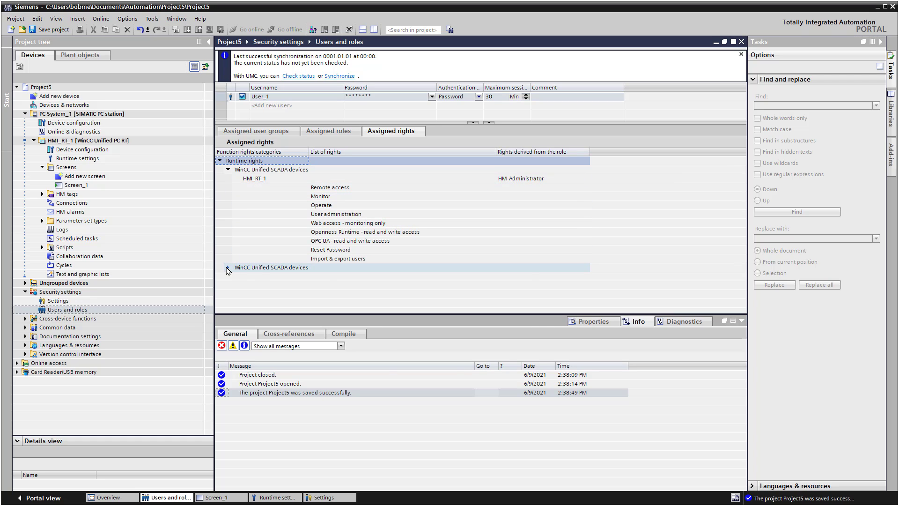
left_click(228, 267)
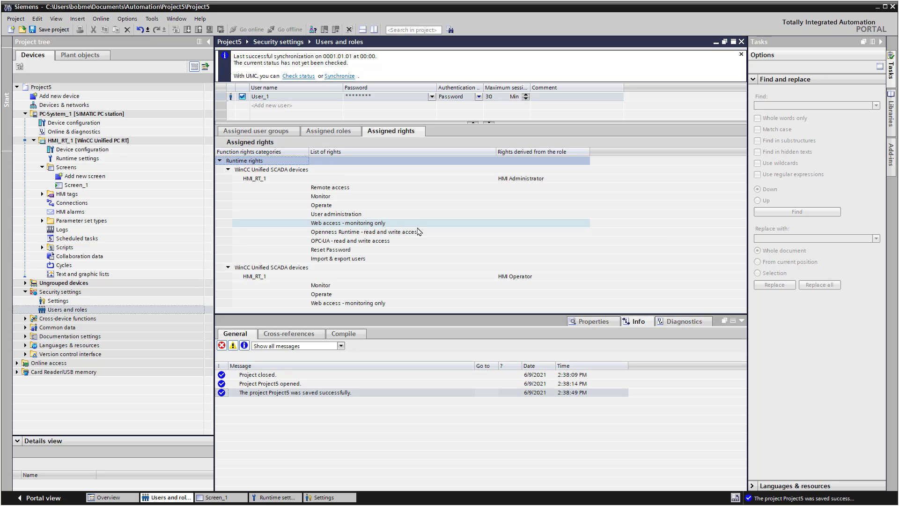
Save Project5 and start a Download to device > Software (all) for HMI_RT_1.
left_click(49, 31)
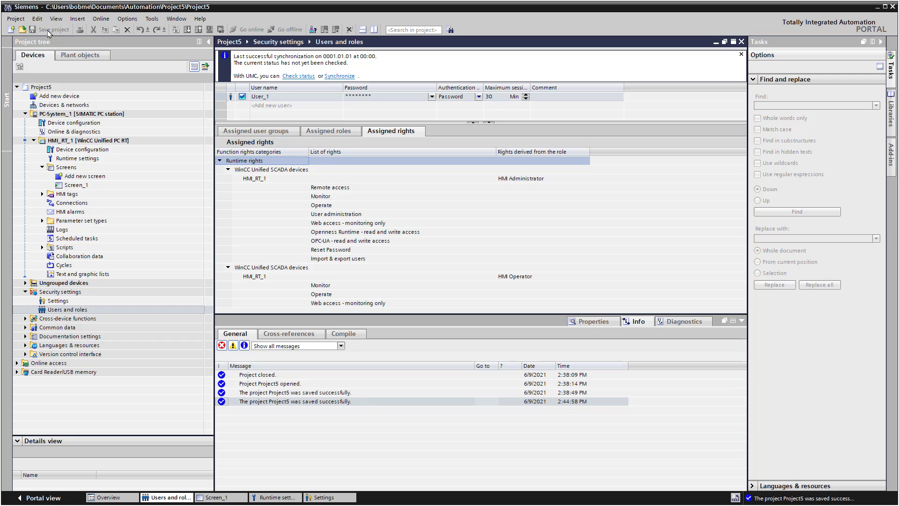
right_click(71, 142)
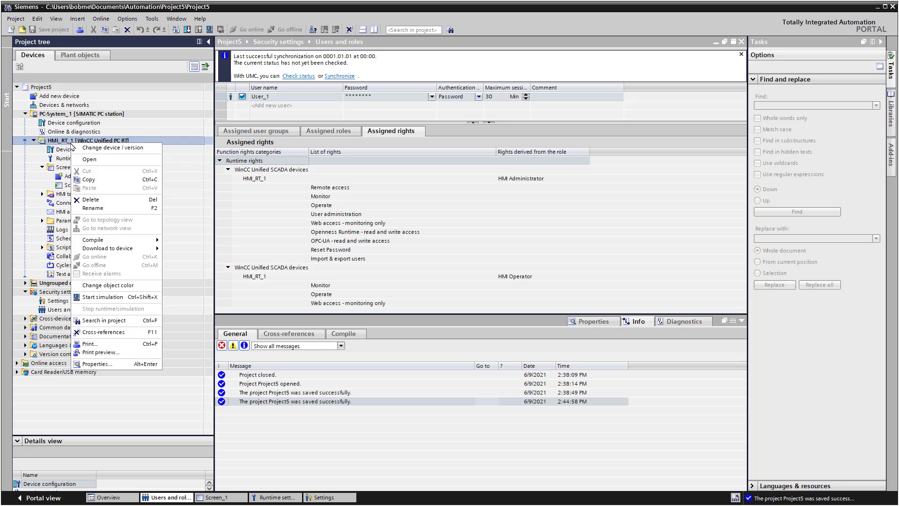
mouse_move(127, 249)
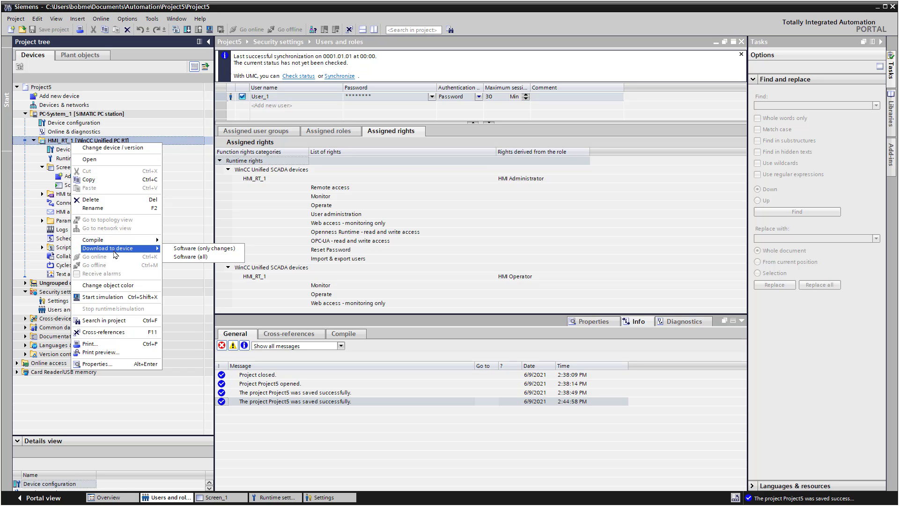
left_click(208, 257)
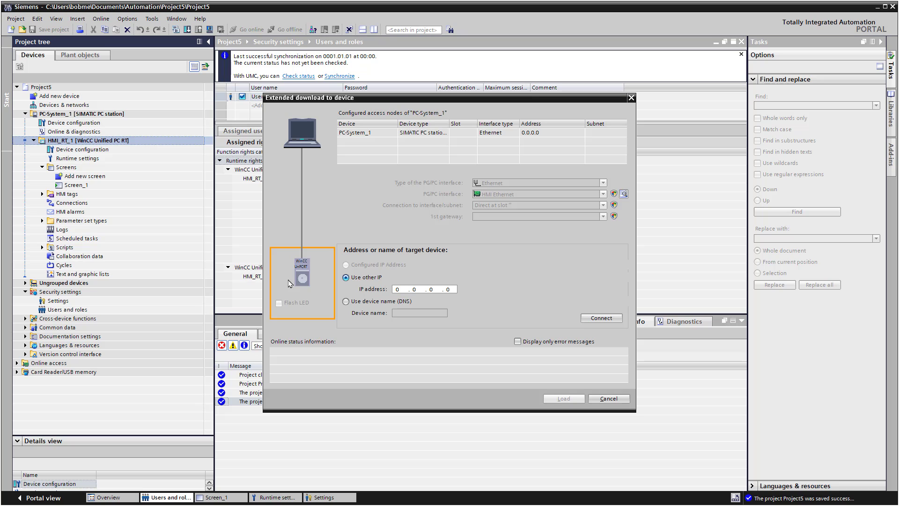
Set the download target to 'Use device name (DNS)' instead of IP address.
left_click(345, 301)
left_click(346, 278)
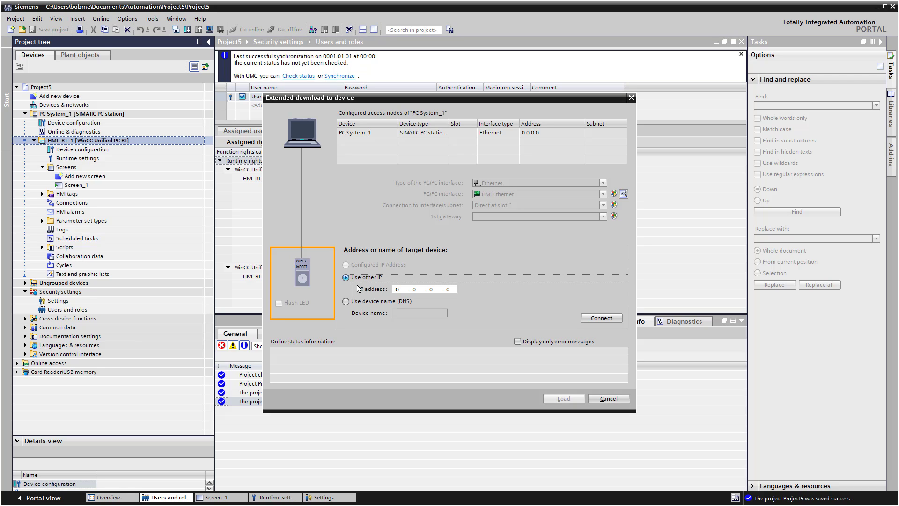
left_click(374, 302)
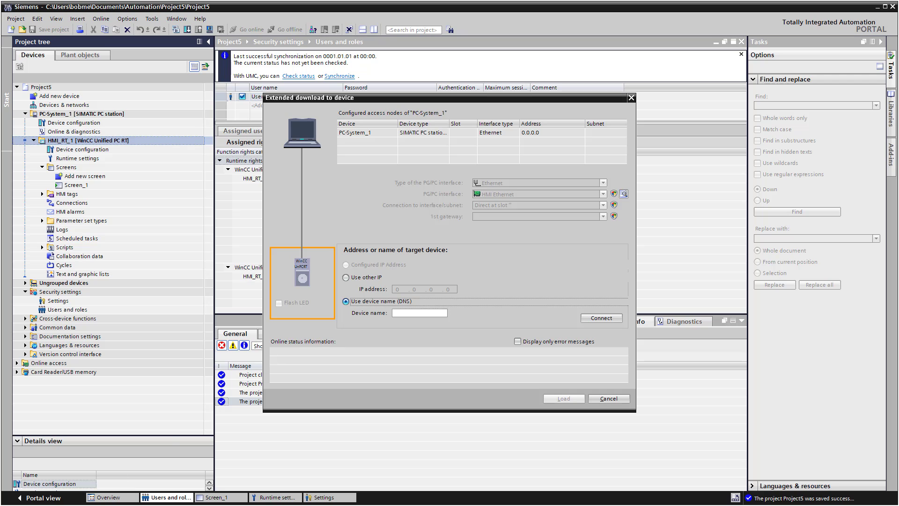
Copy this PC's device name from Windows Settings > System > About.
key("super")
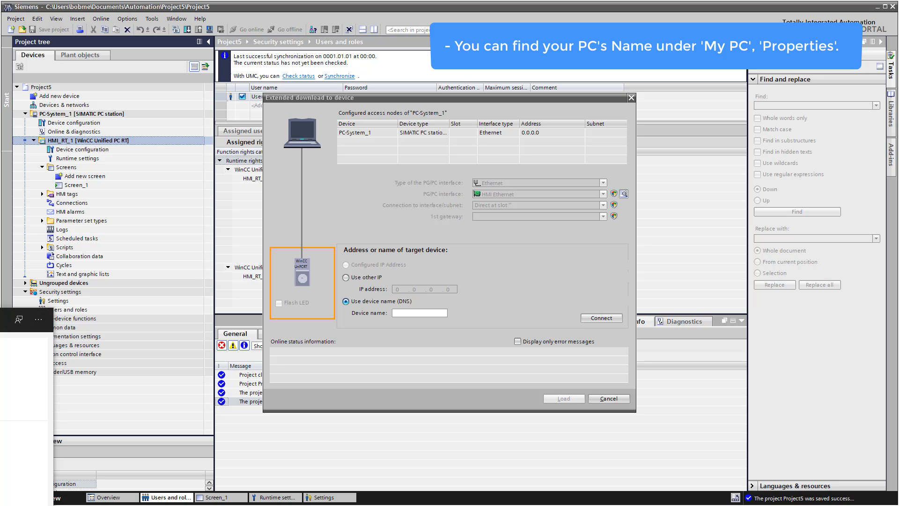
key("Return")
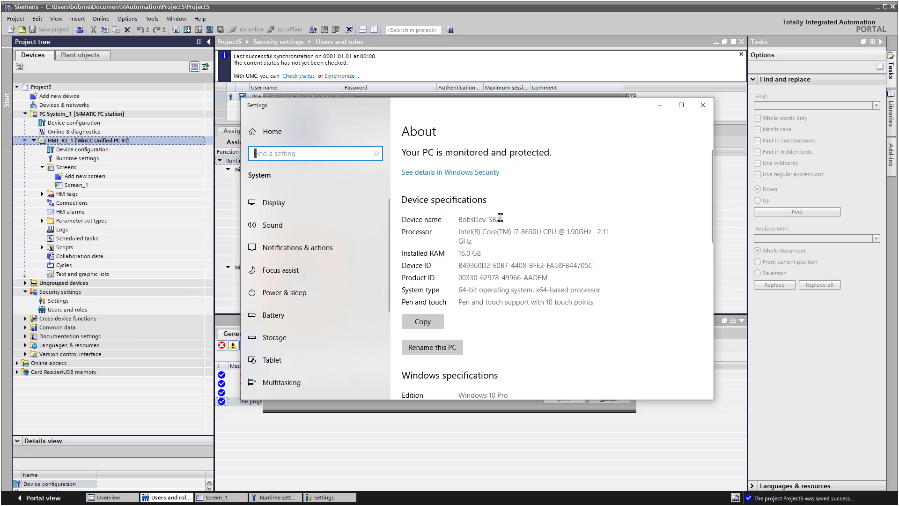
left_click_drag(497, 218, 431, 219)
right_click(472, 217)
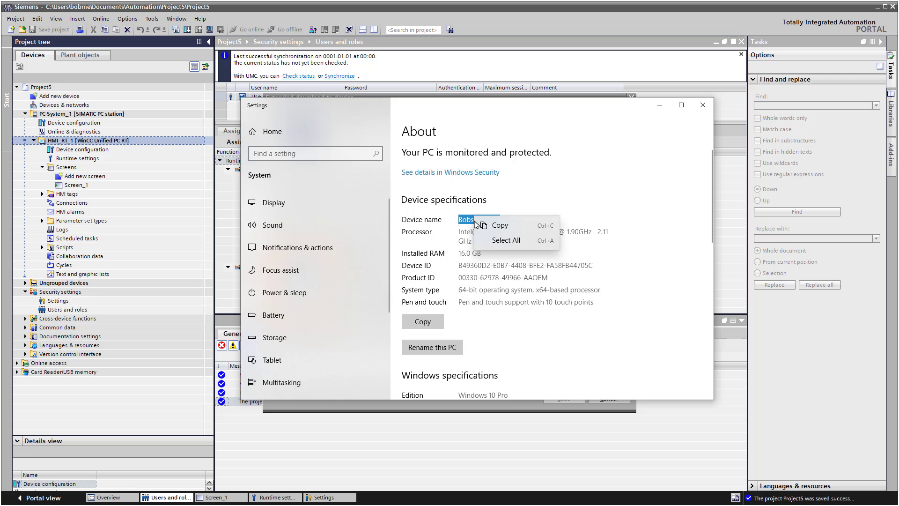
left_click(529, 223)
Paste the PC's name as the target device name, connect to the runtime PC, and start loading.
left_click(703, 105)
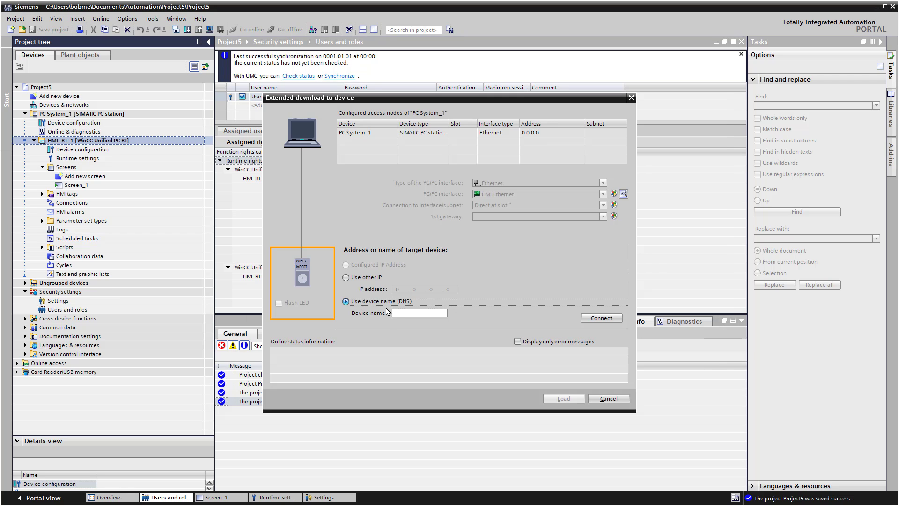
left_click(414, 312)
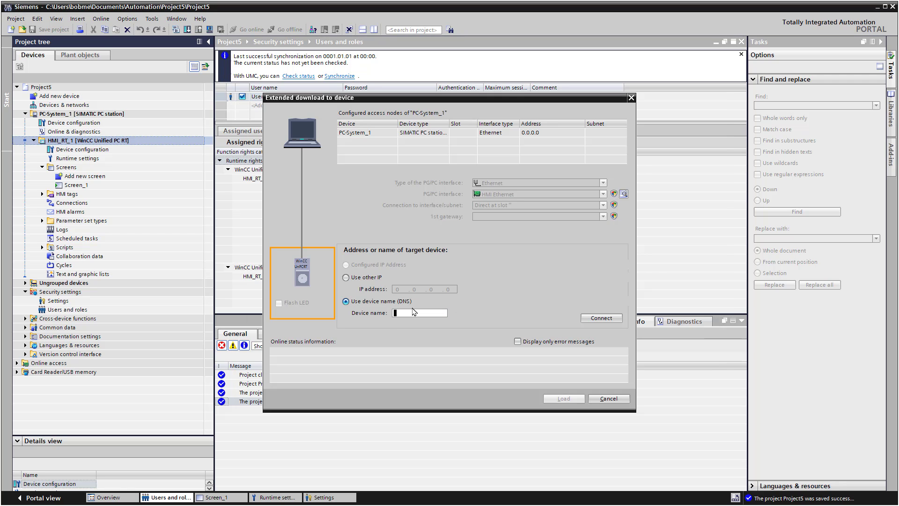
key("ctrl+v")
left_click(593, 319)
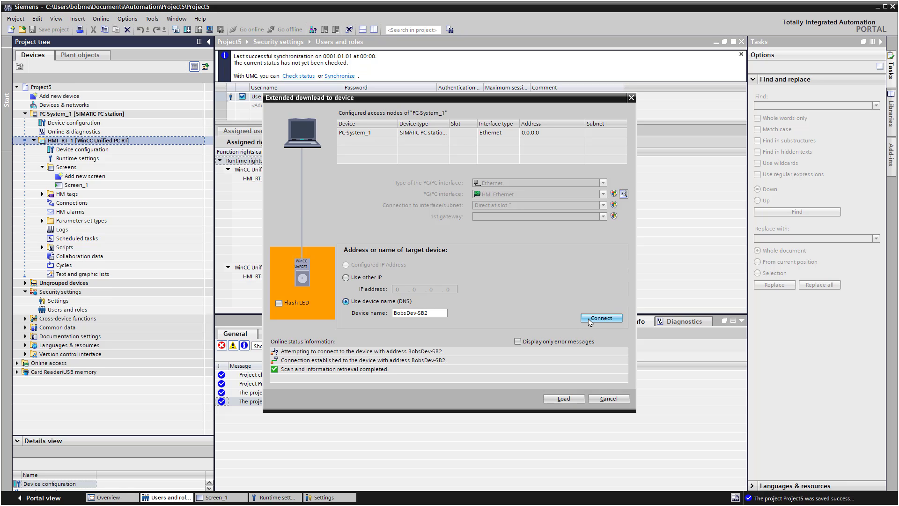
left_click(563, 399)
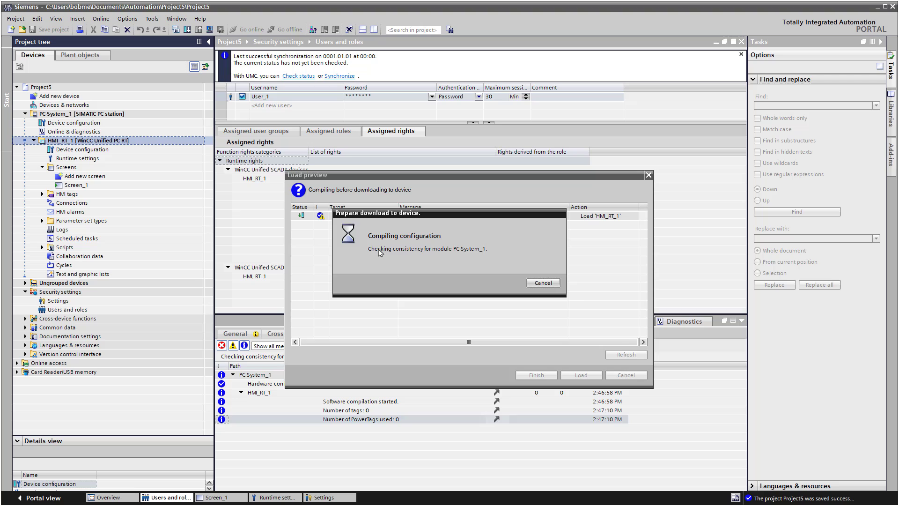
Set Load Runtime to Full download and Start runtime, and untick Keep current user administration data.
left_click(634, 234)
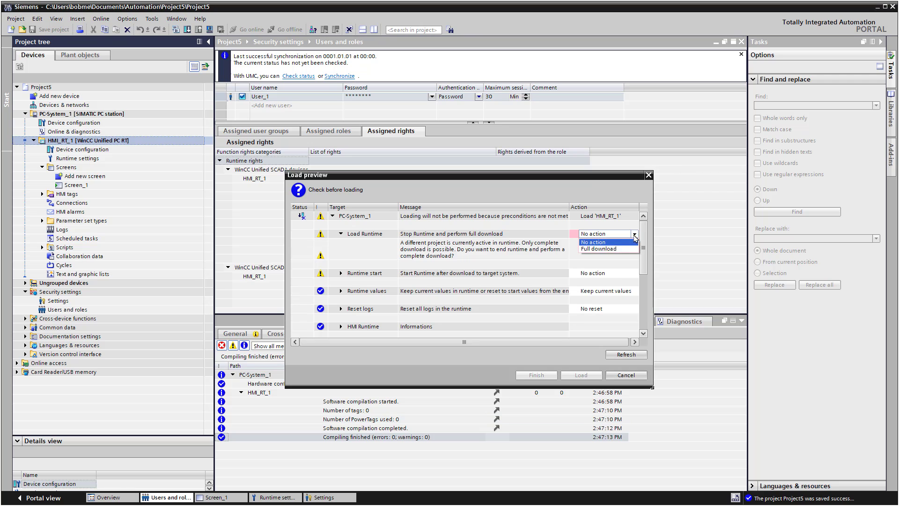
left_click(621, 249)
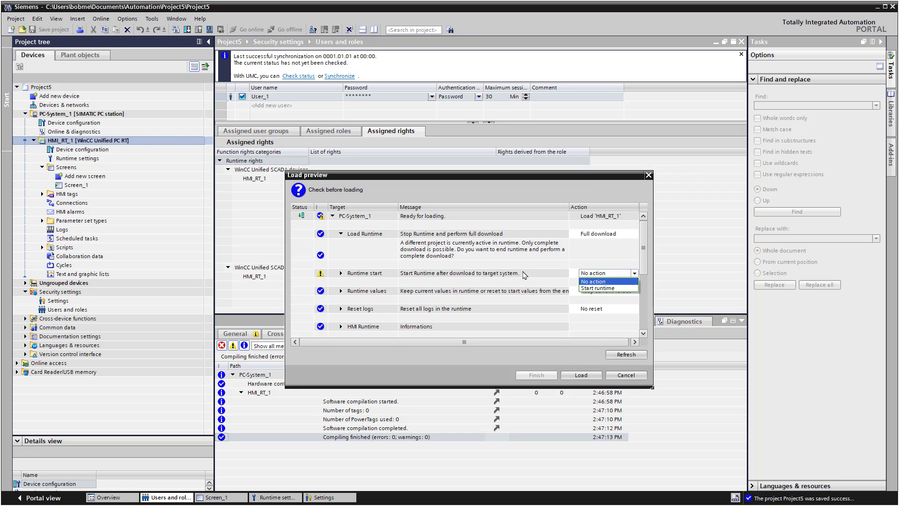
left_click(595, 288)
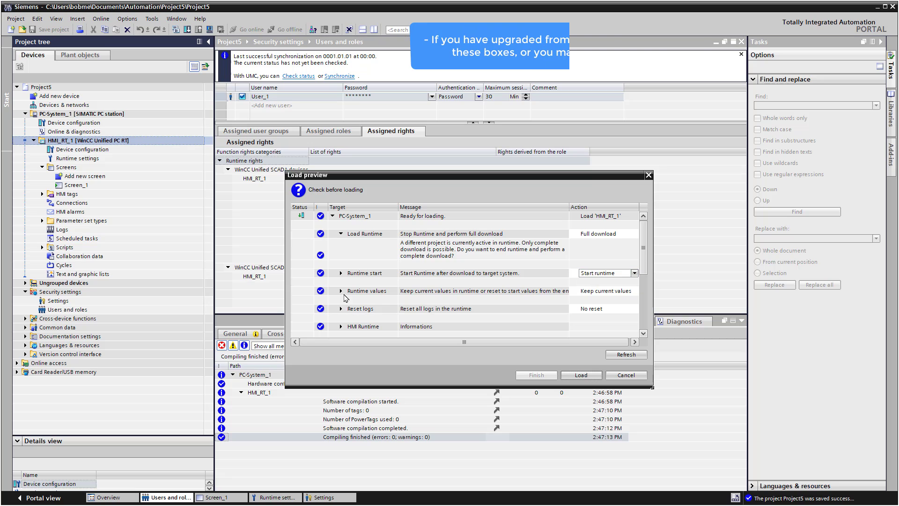
left_click(341, 291)
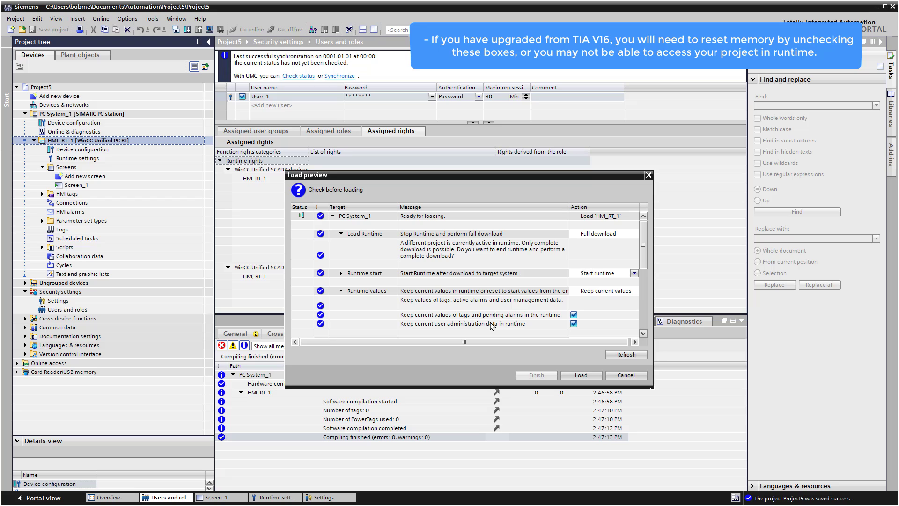
left_click(574, 323)
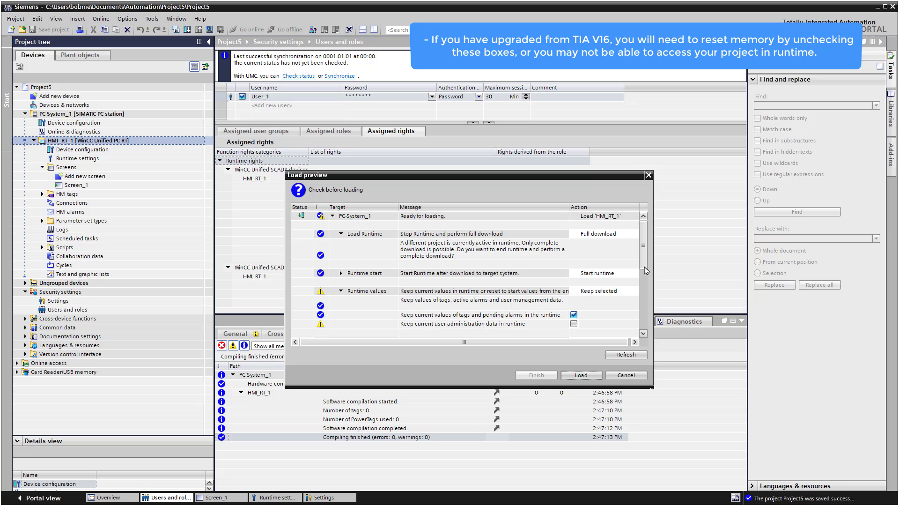
Review the HMI Runtime version and secure transfer details in the Load preview.
left_click_drag(645, 271, 643, 295)
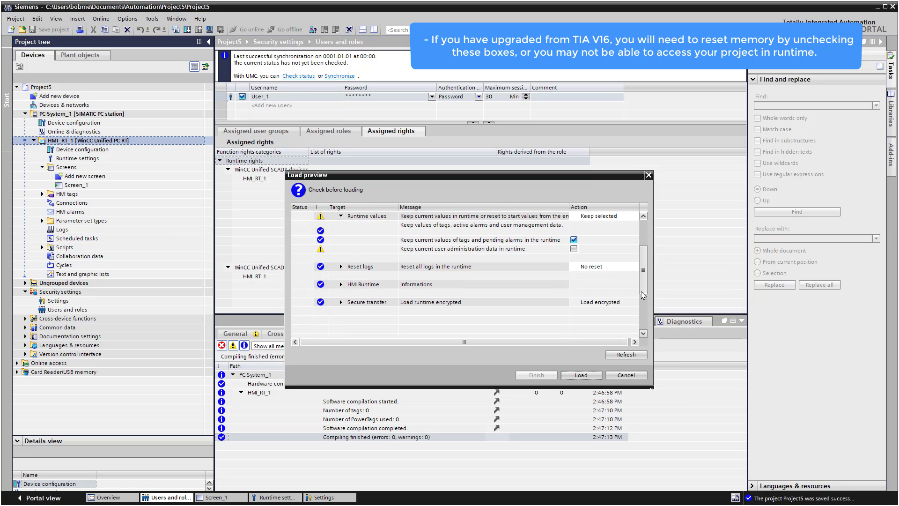
left_click(341, 284)
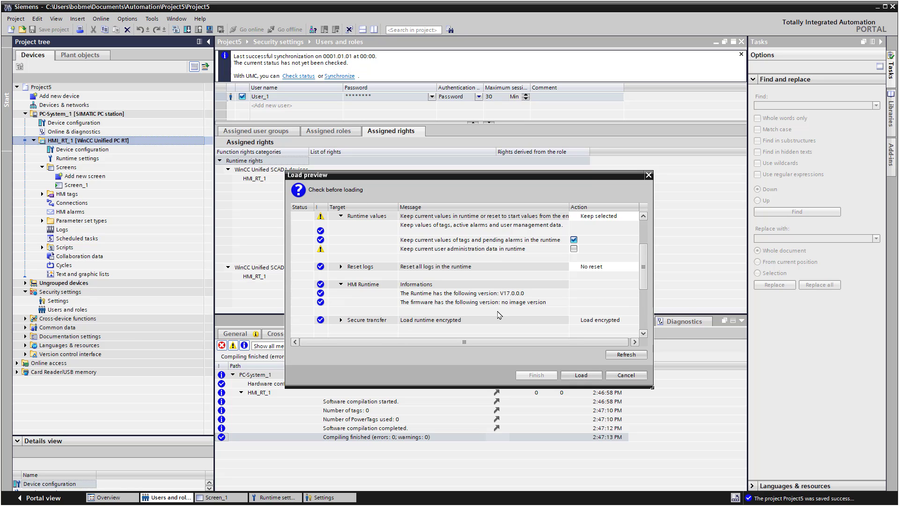
left_click(340, 320)
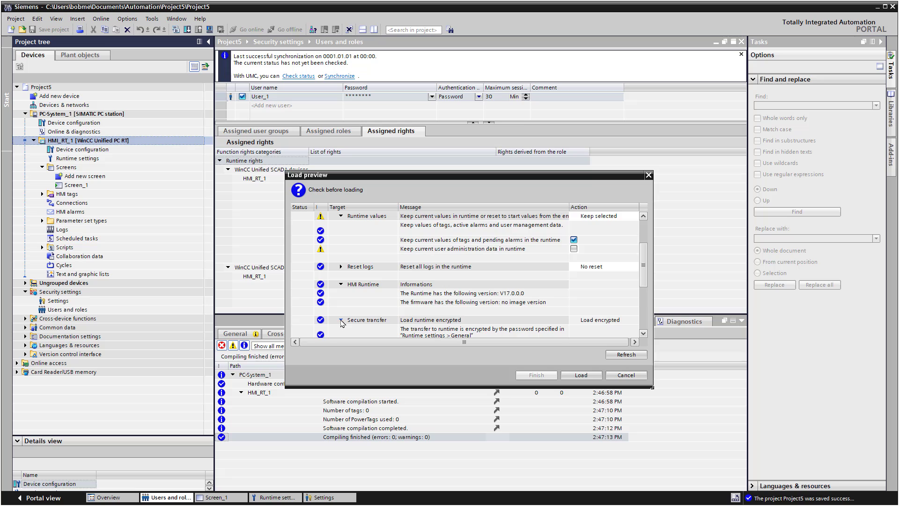
scroll(421, 281, "down", 2)
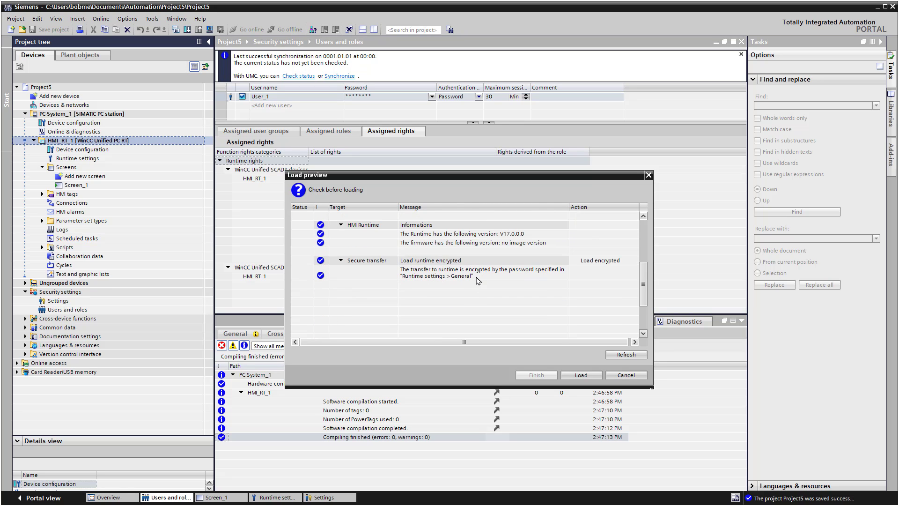
Download Project5 to the runtime and close the Load results once it finishes.
left_click(582, 375)
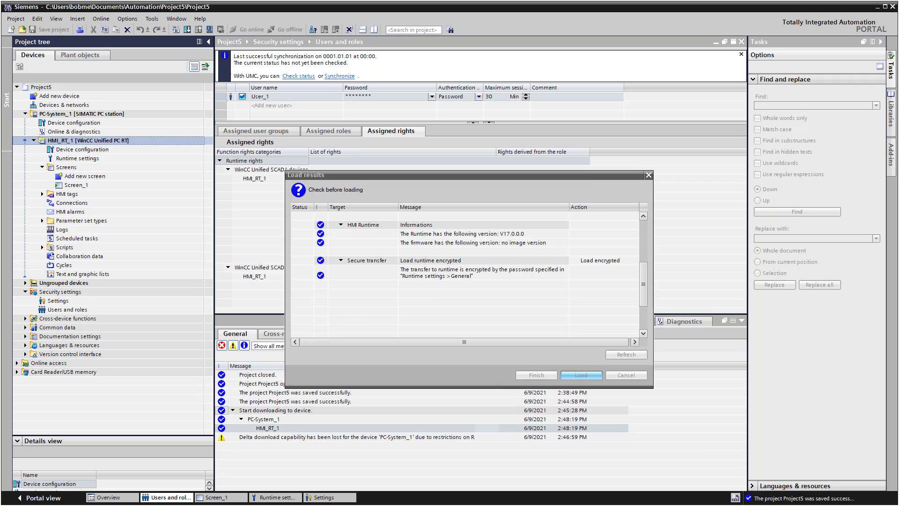
left_click(531, 379)
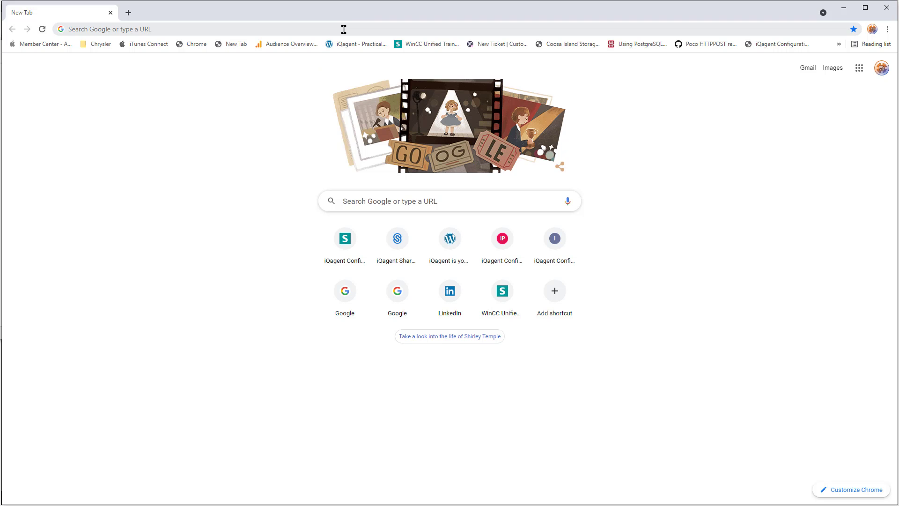
Browse to the runtime PC's WinCC Unified start page and enter User_1 on the RT login.
left_click(342, 28)
type("BobsDev-SB2")
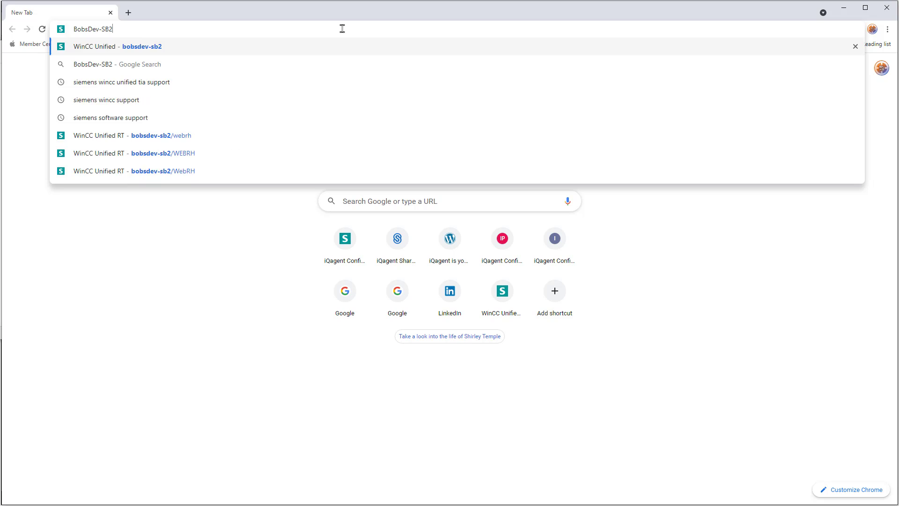
key("Return")
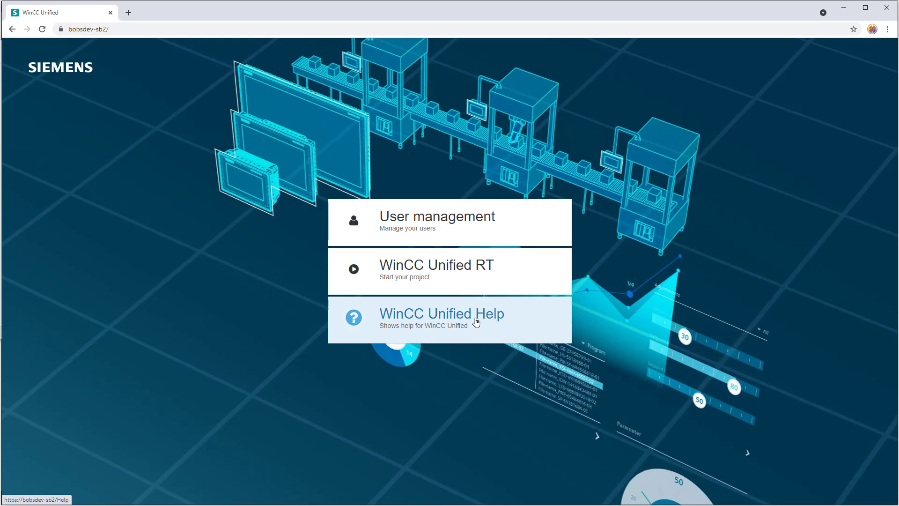
left_click(403, 272)
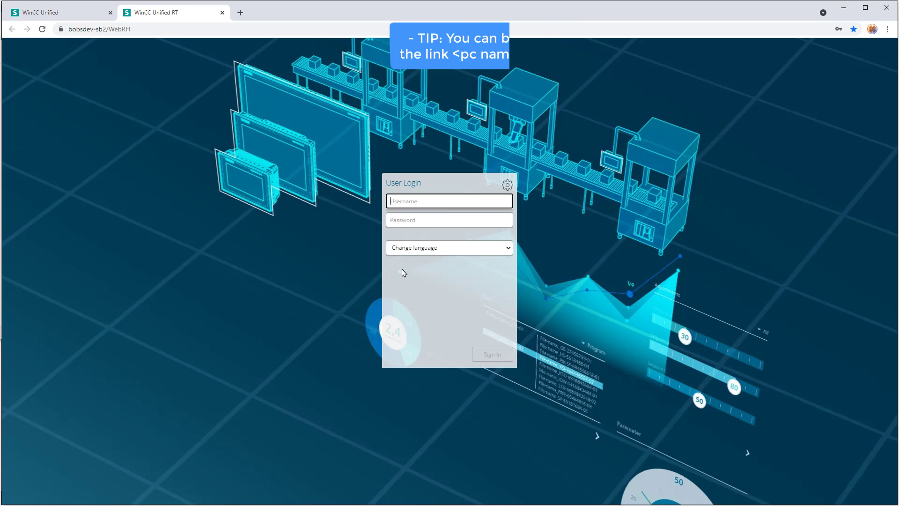
type("User")
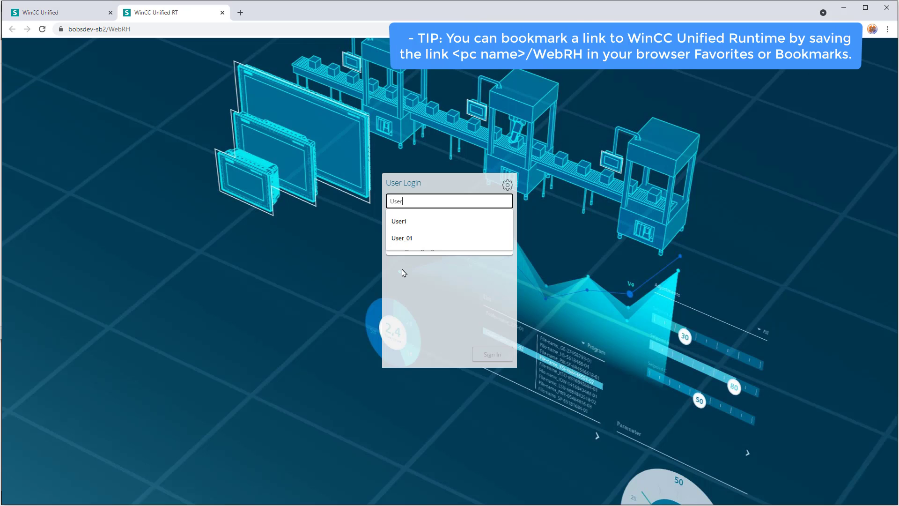
type("_1")
left_click(430, 221)
Enter User_1's password and sign in to the runtime.
type("****")
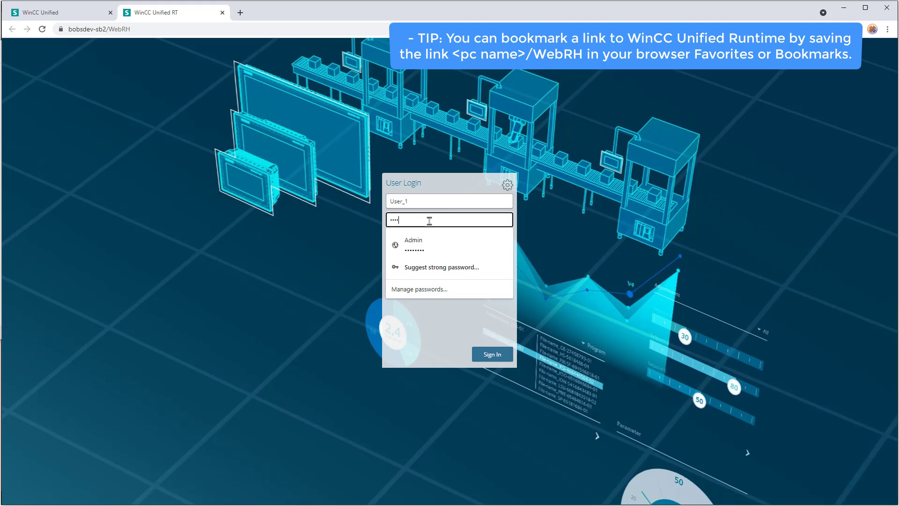
type("****")
key("Return")
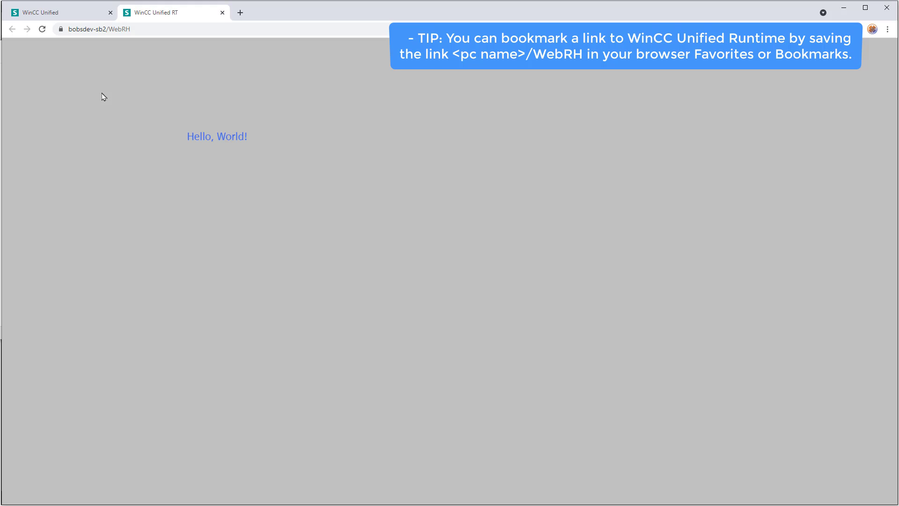